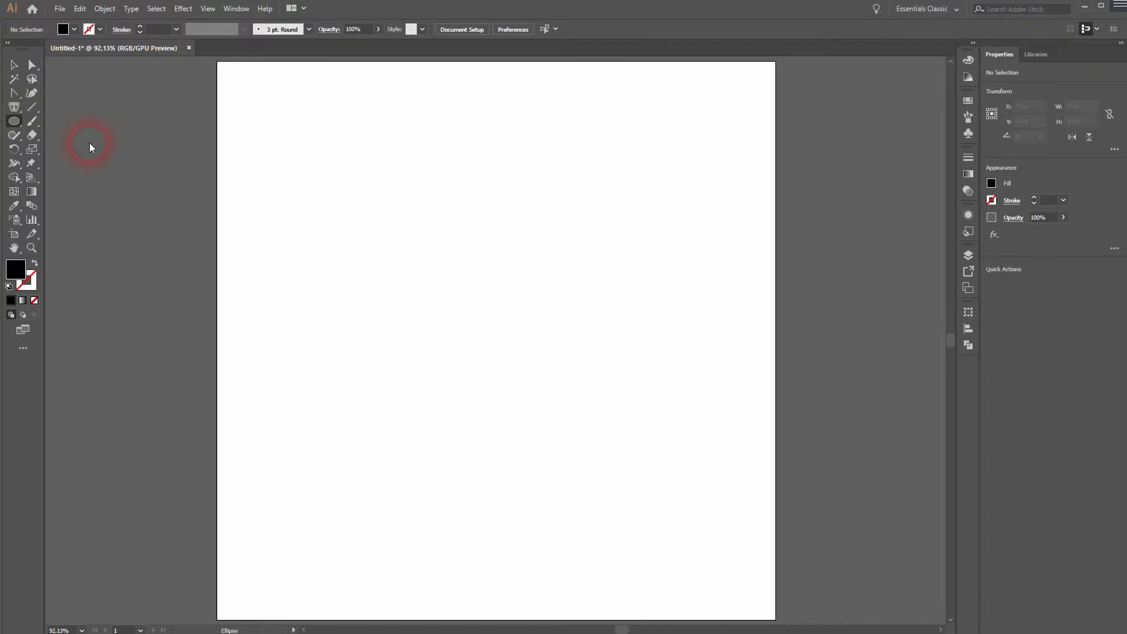
Draw a black circle about 254 px in diameter without a stroke and centre it on the artboard.
left_click(89, 29)
left_click(156, 118)
left_click(422, 259)
left_click_drag(429, 254, 600, 383)
left_click(505, 29)
left_click(554, 29)
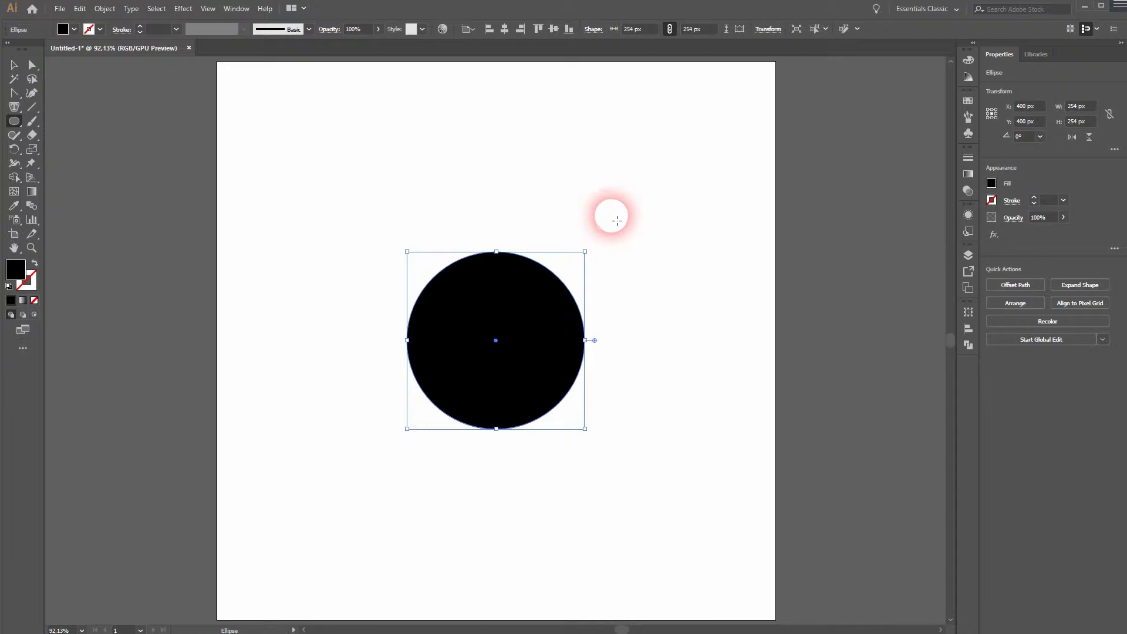
Convert the circle's lowest anchor point into a sharp corner with the Anchor Point tool.
left_click(13, 94)
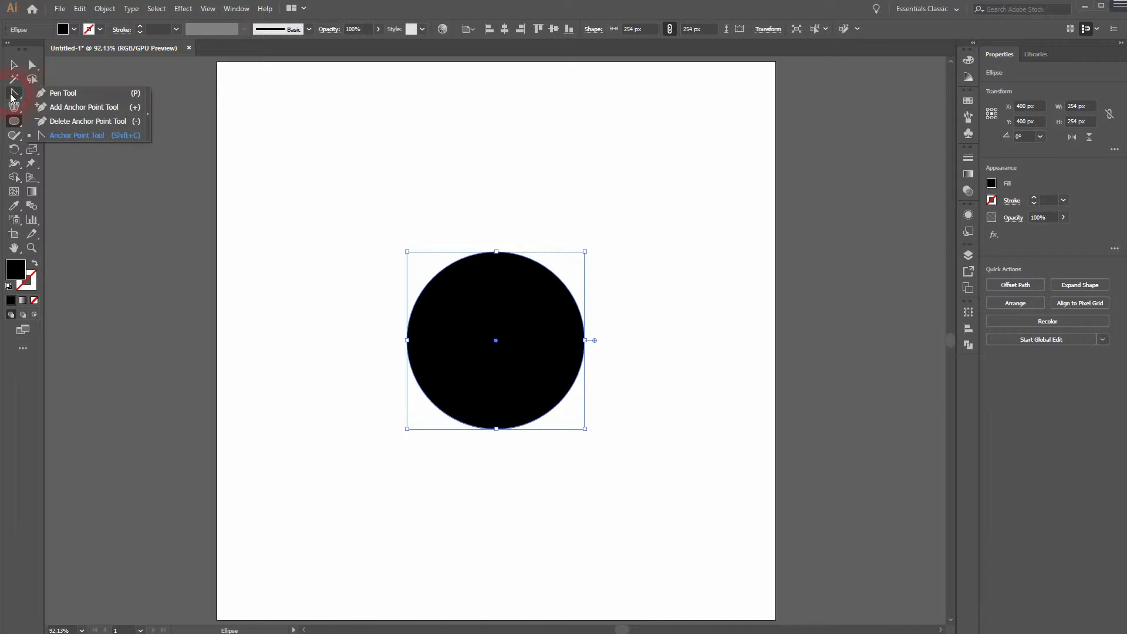
left_click(76, 135)
left_click(496, 430)
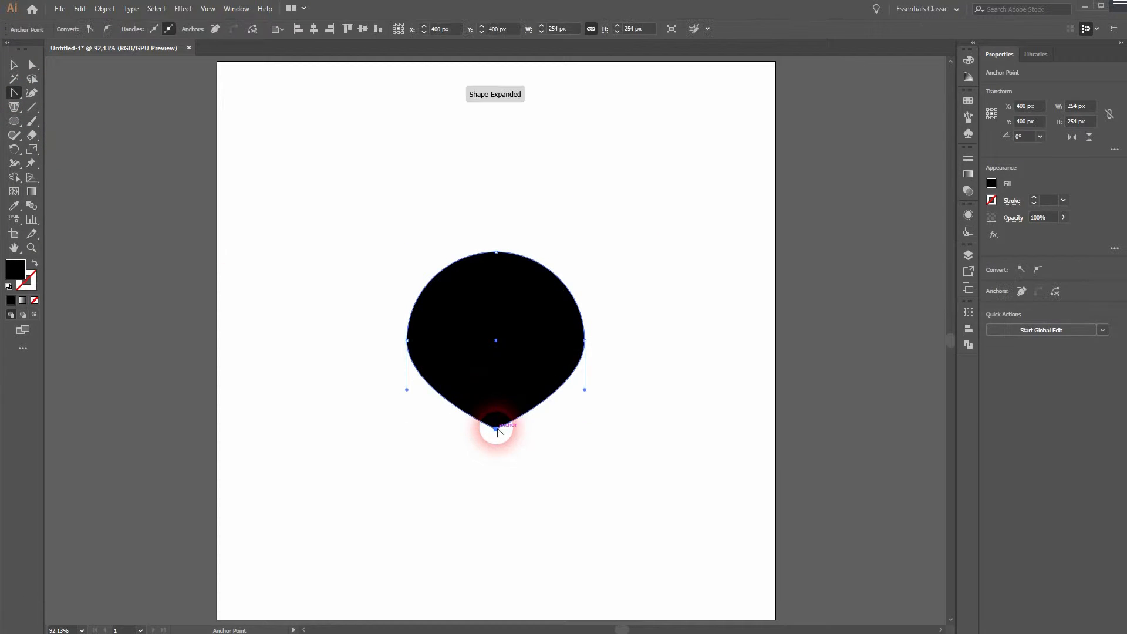
left_click(16, 68)
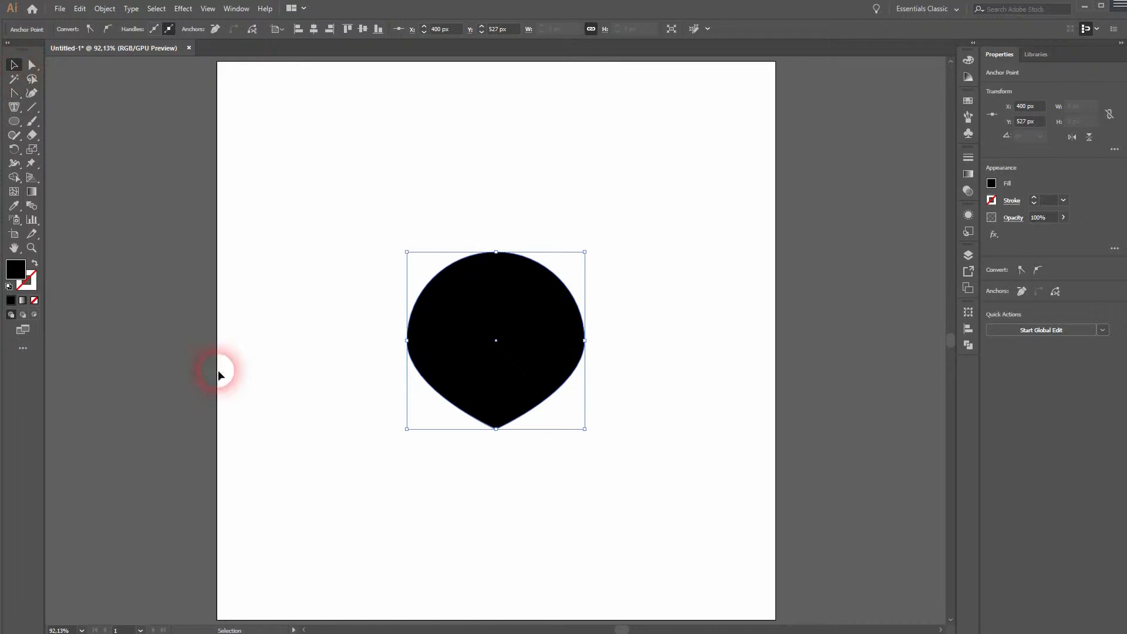
left_click(380, 553)
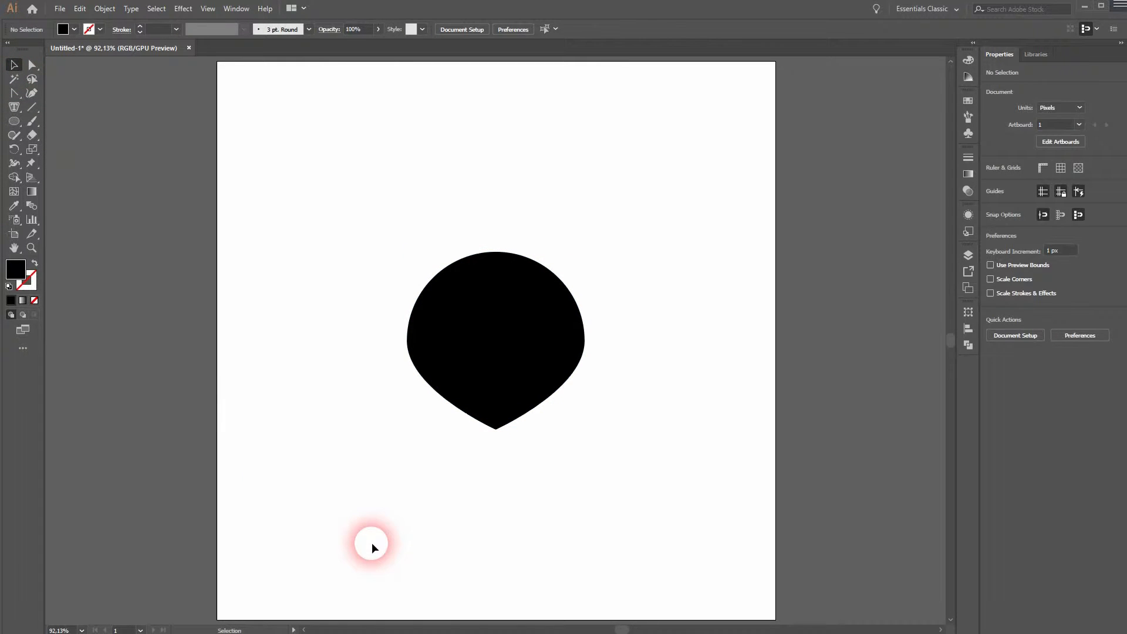
Pull the pointed lower anchor straight down to about Y 628 px to form a long teardrop.
key("a")
left_click_drag(441, 479, 496, 500)
left_click(496, 431)
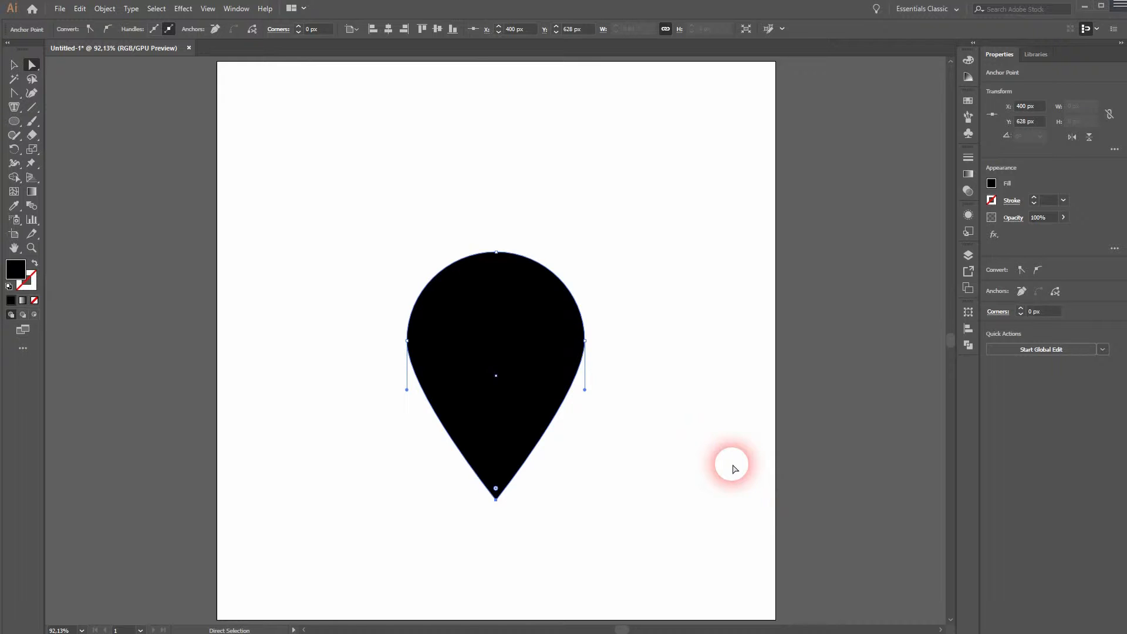
Move the teardrop shape straight up by about 130 px, keeping it horizontally centred on the artboard.
left_click(14, 65)
left_click(482, 332)
left_click_drag(482, 334, 519, 246)
left_click(676, 308)
left_click(688, 332)
Draw a wide rectangle covering the pointed lower part of the teardrop, with its upper edge at about Y 390 px.
left_click(14, 125)
left_click(66, 124)
left_click_drag(342, 334, 674, 431)
Select both shapes and remove the rectangle and the teardrop's tip with the Shape Builder, leaving a flat-bottomed bulb.
key("v")
left_click_drag(367, 451, 445, 214)
left_click(14, 178)
left_click_drag(265, 360, 603, 389)
key("v")
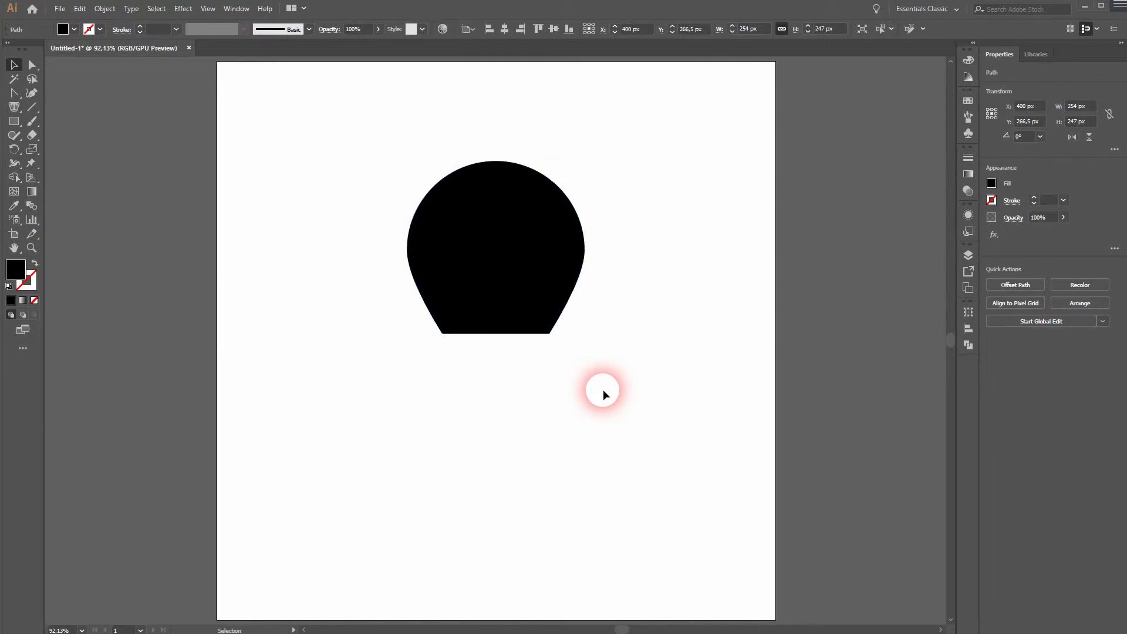
left_click(604, 389)
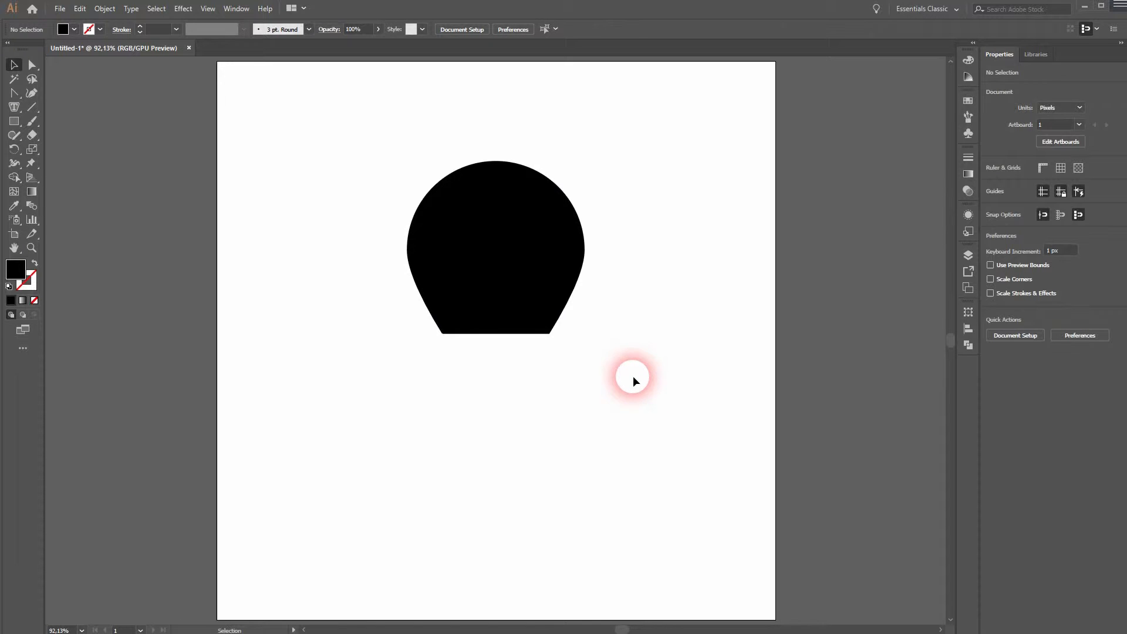
Round the bulb's two bottom corners to a radius of about 16.7 px.
scroll(476, 320, "up", 4)
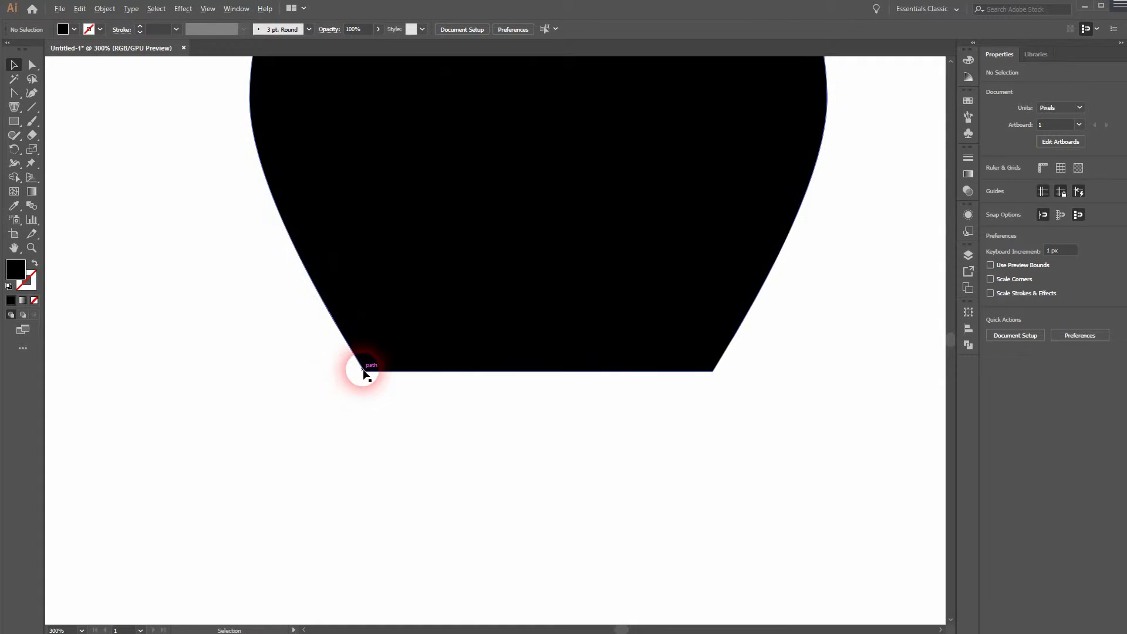
left_click(32, 64)
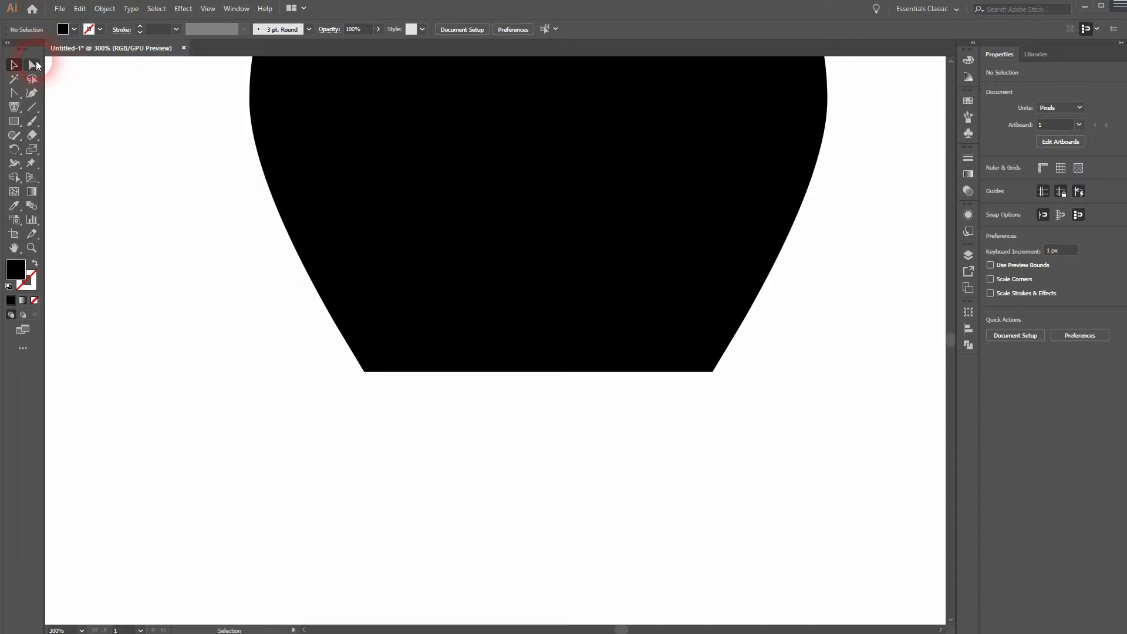
left_click(364, 374)
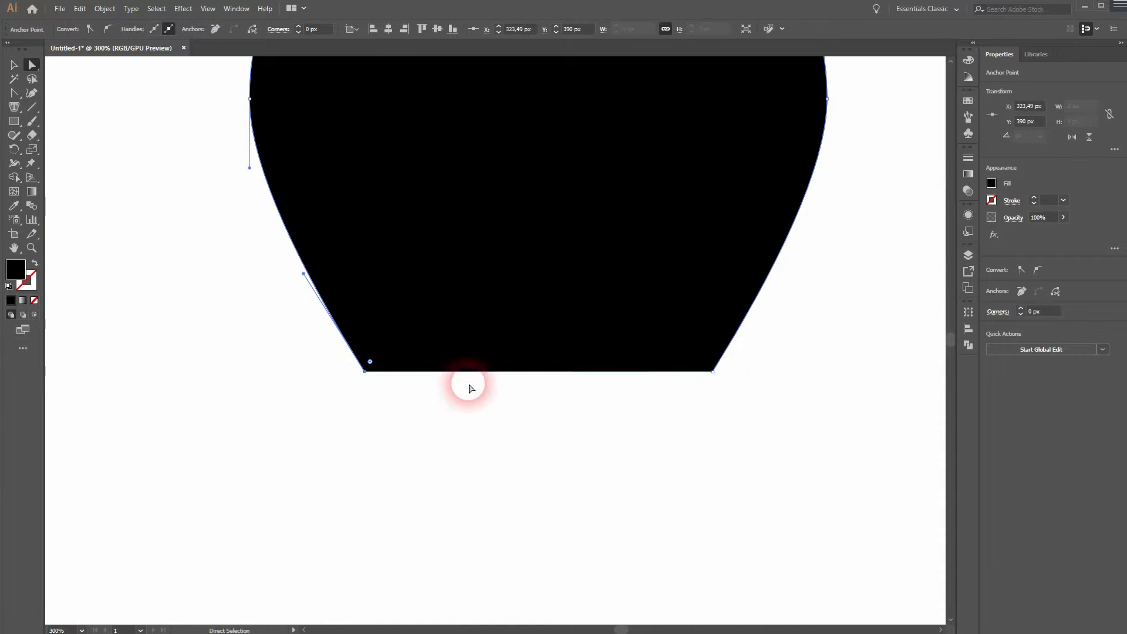
left_click(714, 373, "shift")
left_click_drag(708, 364, 689, 327)
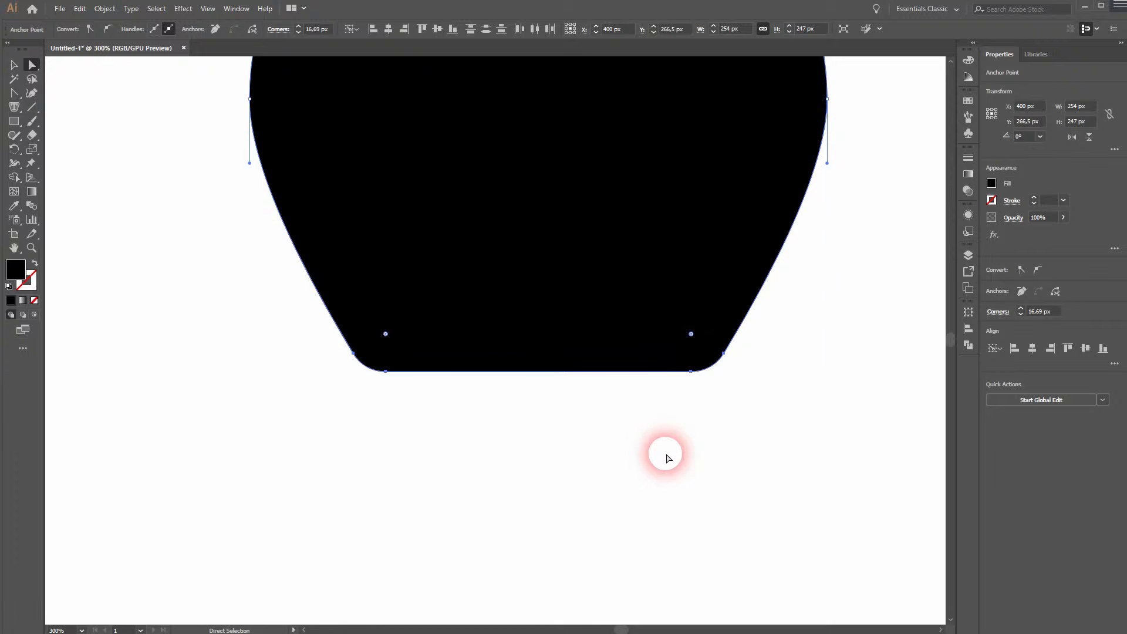
key("ctrl+0")
left_click(14, 65)
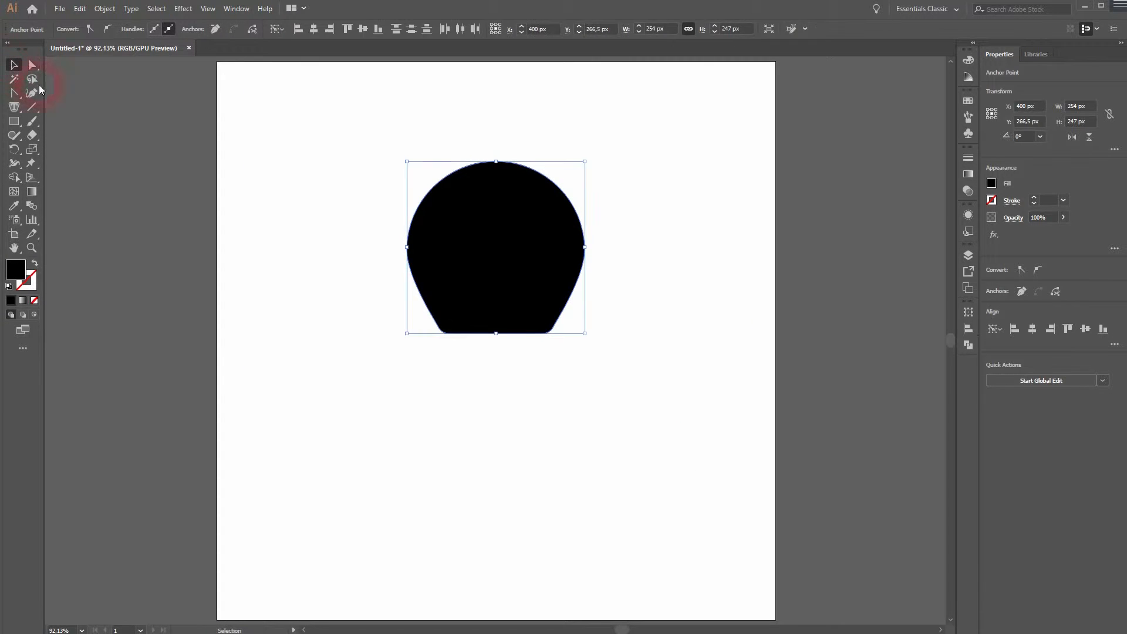
left_click(453, 384)
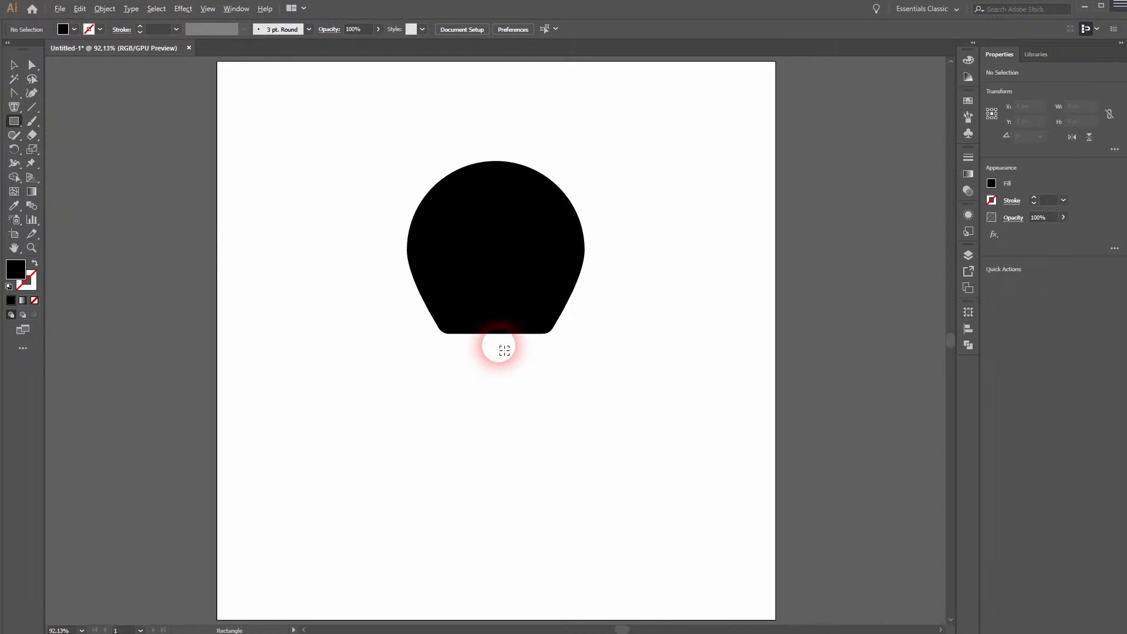
Draw a black bar about 146 by 20 px just below the bulb, centred beneath it.
scroll(479, 349, "up", 3)
left_click_drag(407, 338, 632, 372)
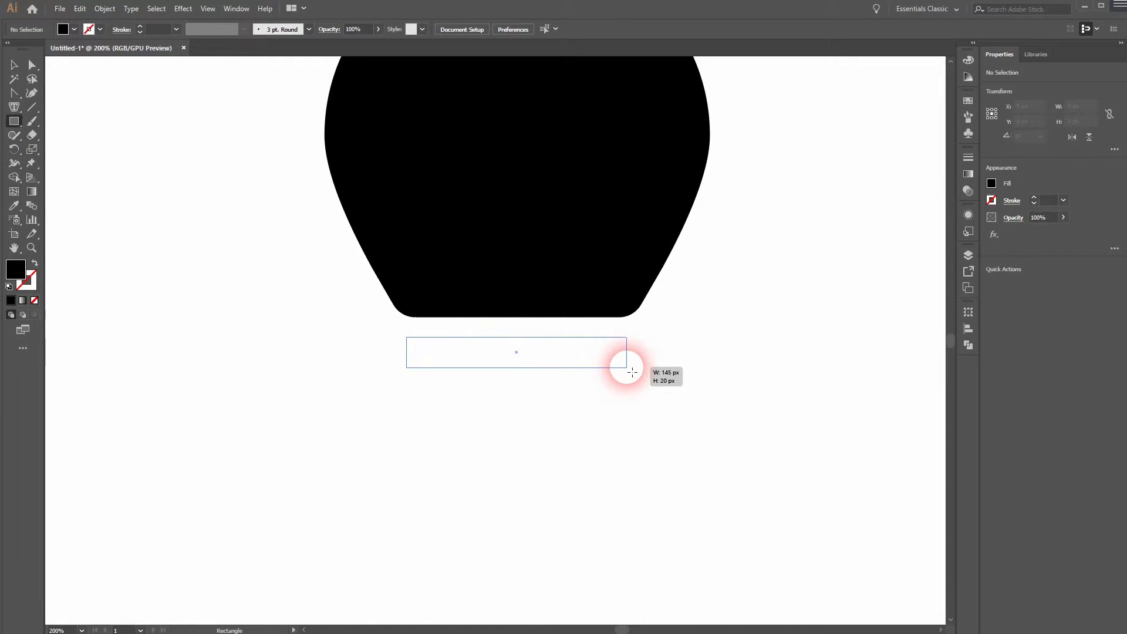
left_click_drag(632, 371, 632, 372)
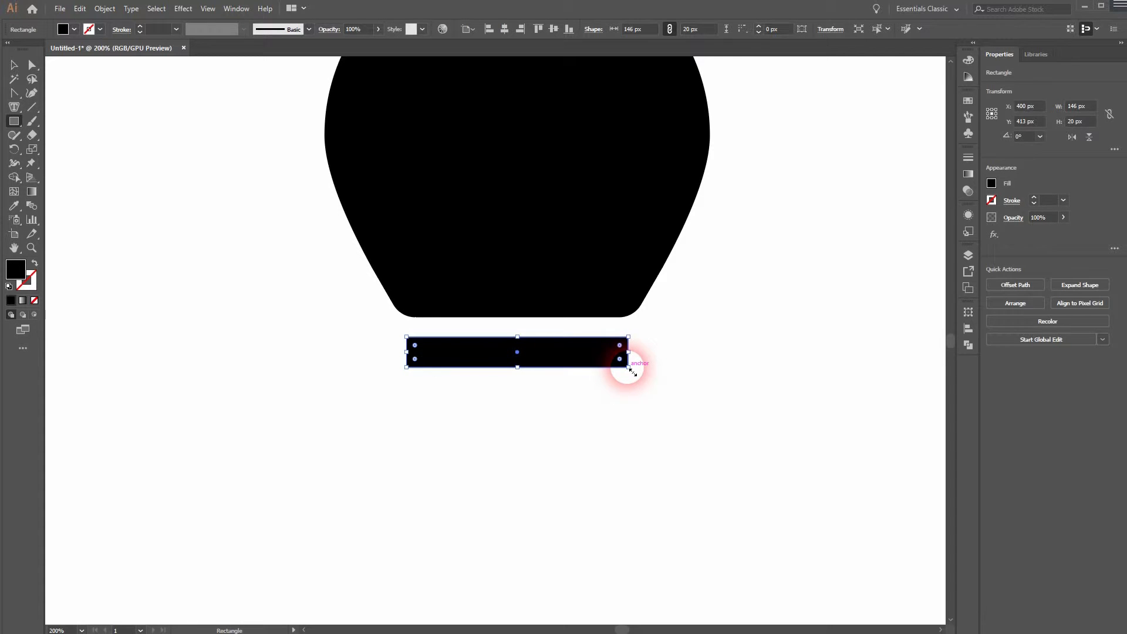
Duplicate the bar straight down twice at equal spacing of about 33 px to get three stacked bars.
key("v")
left_click_drag(549, 359, 552, 411)
key("ctrl+d")
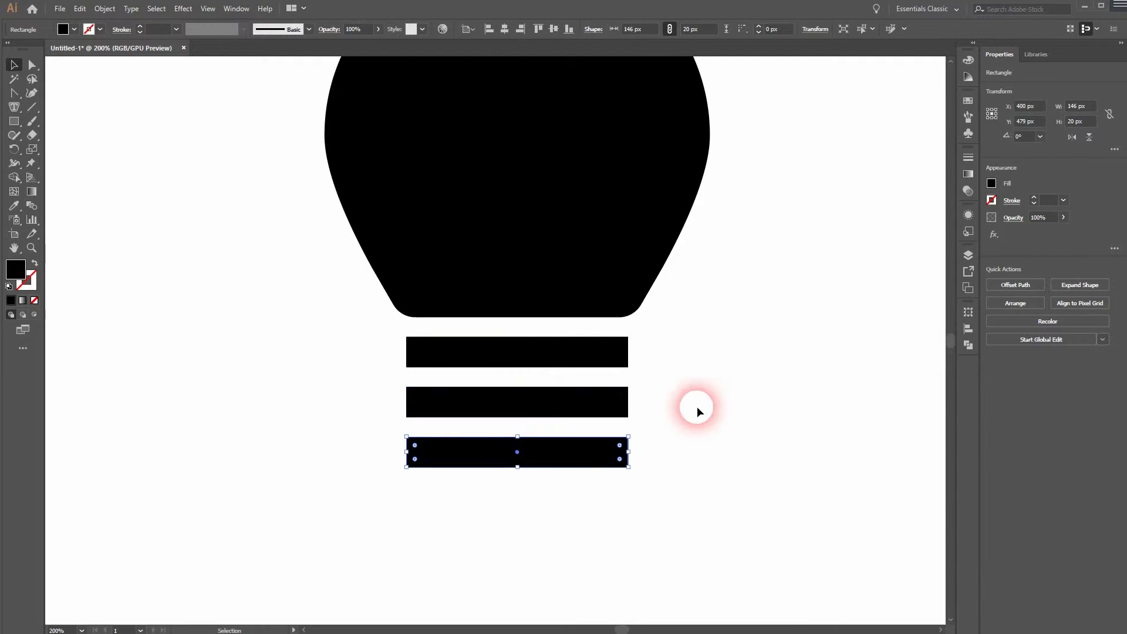
Narrow the middle bar to about 118 px and the lowest bar to about 86 px, both symmetrically about their centres.
left_click(614, 404)
left_click_drag(628, 410, 607, 410)
left_click(626, 458)
left_click_drag(633, 459, 587, 462)
left_click(582, 512)
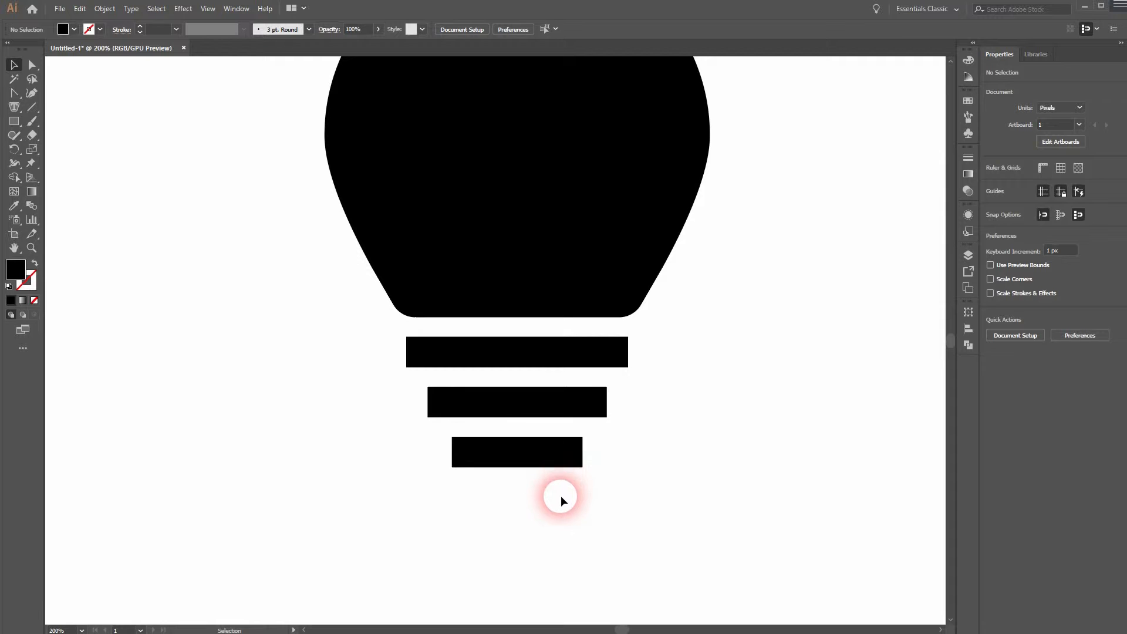
Round only the two bottom corners of the lowest bar to a radius of about 12 px.
scroll(501, 498, "up", 1)
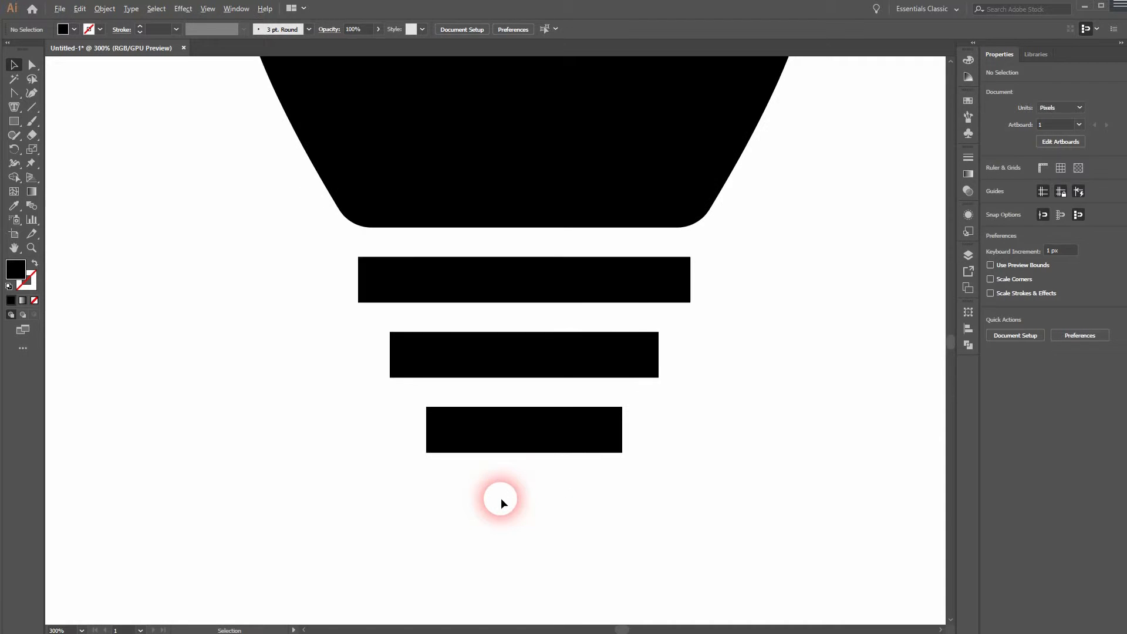
key("a")
left_click_drag(405, 468, 587, 440)
left_click(737, 461)
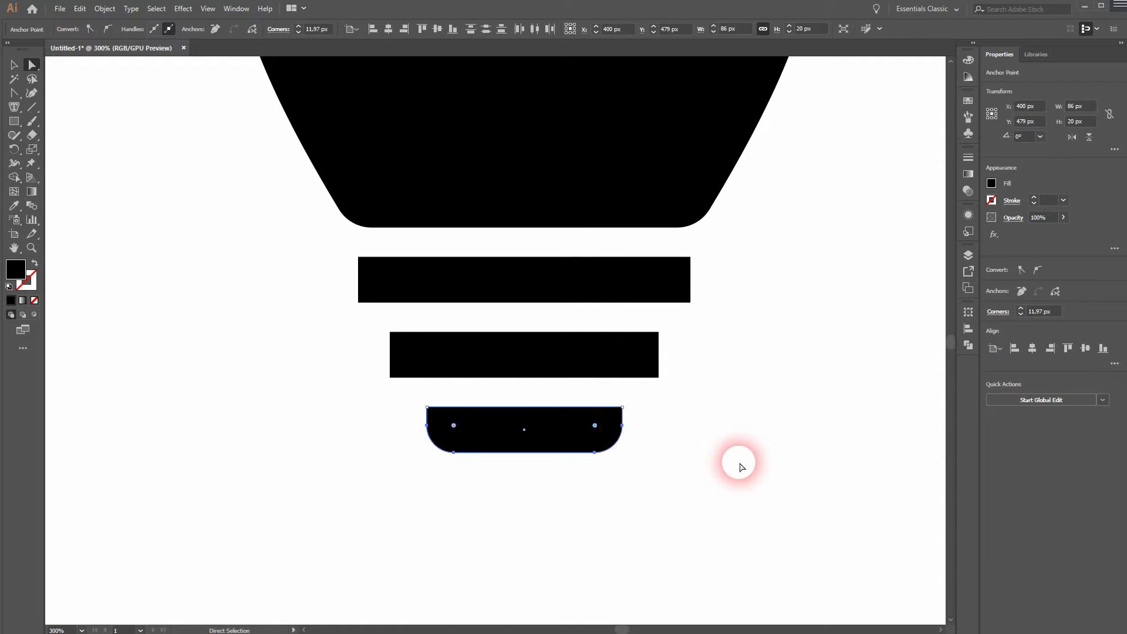
Fully round all corners of the middle and upper bars, using a 10 px radius on the middle one.
key("v")
left_click(540, 370)
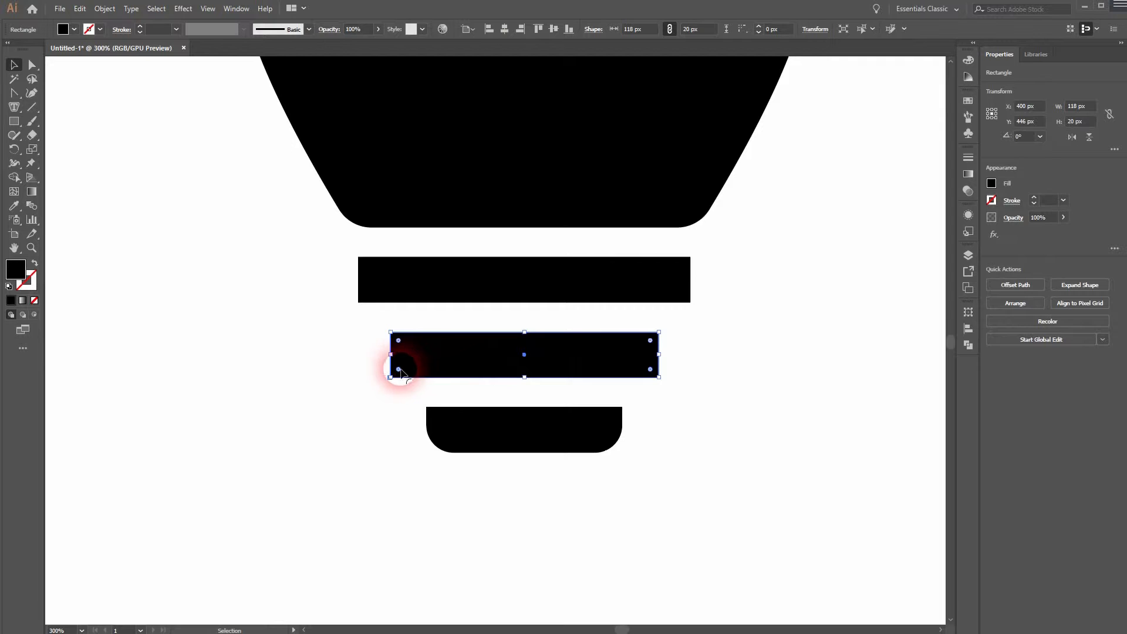
left_click(362, 428)
left_click(442, 379)
left_click_drag(396, 371, 441, 363)
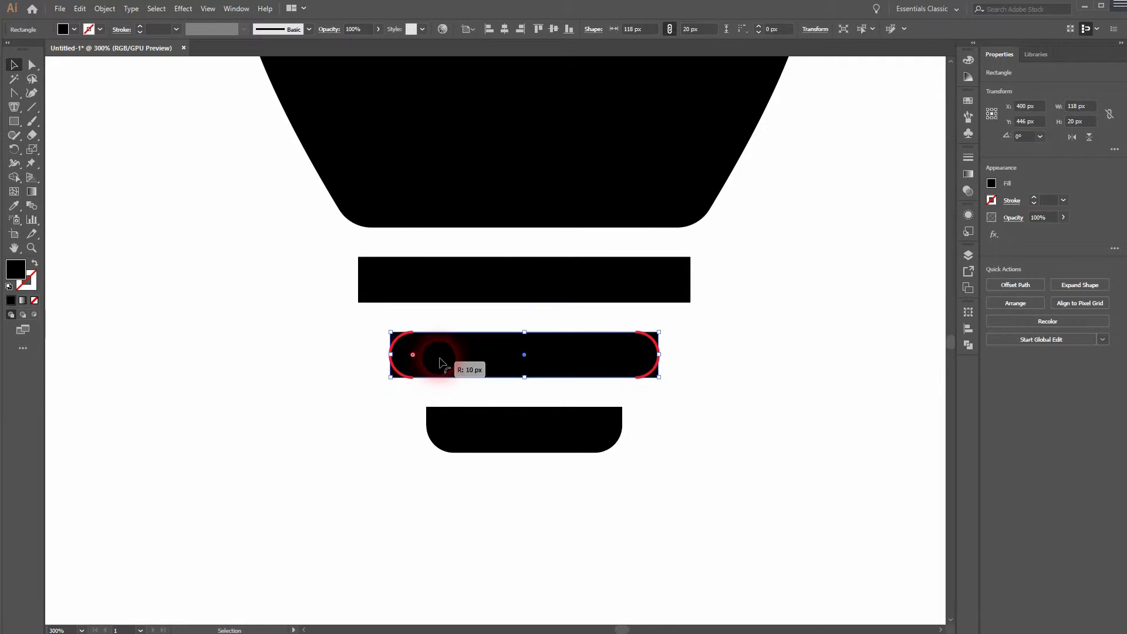
left_click(441, 276)
left_click_drag(364, 297, 466, 283)
left_click(322, 407)
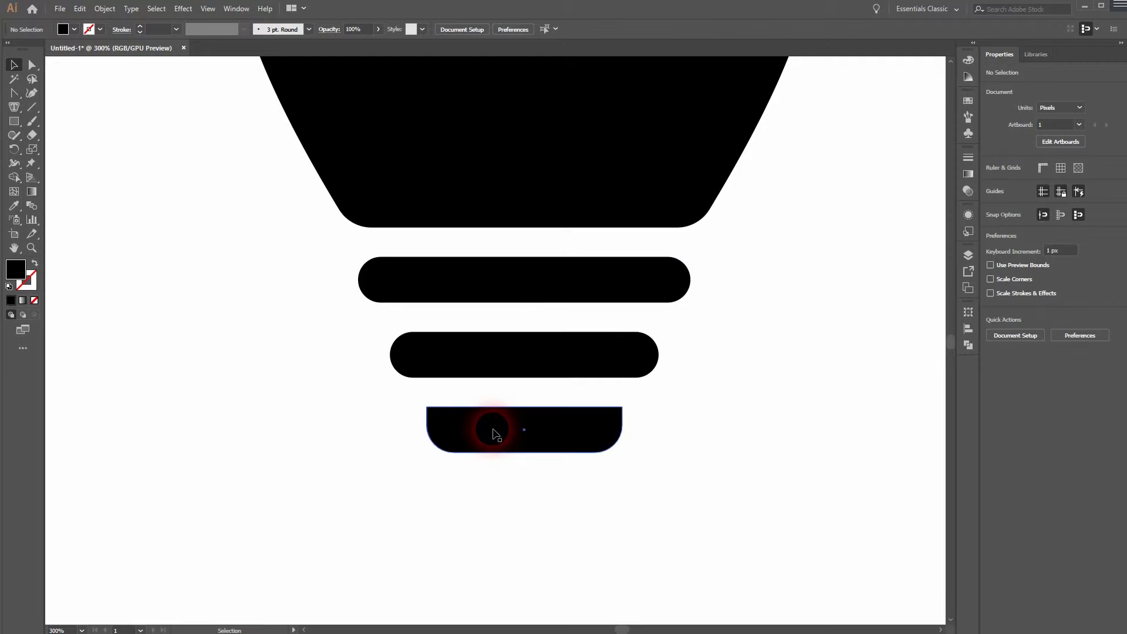
left_click(608, 417)
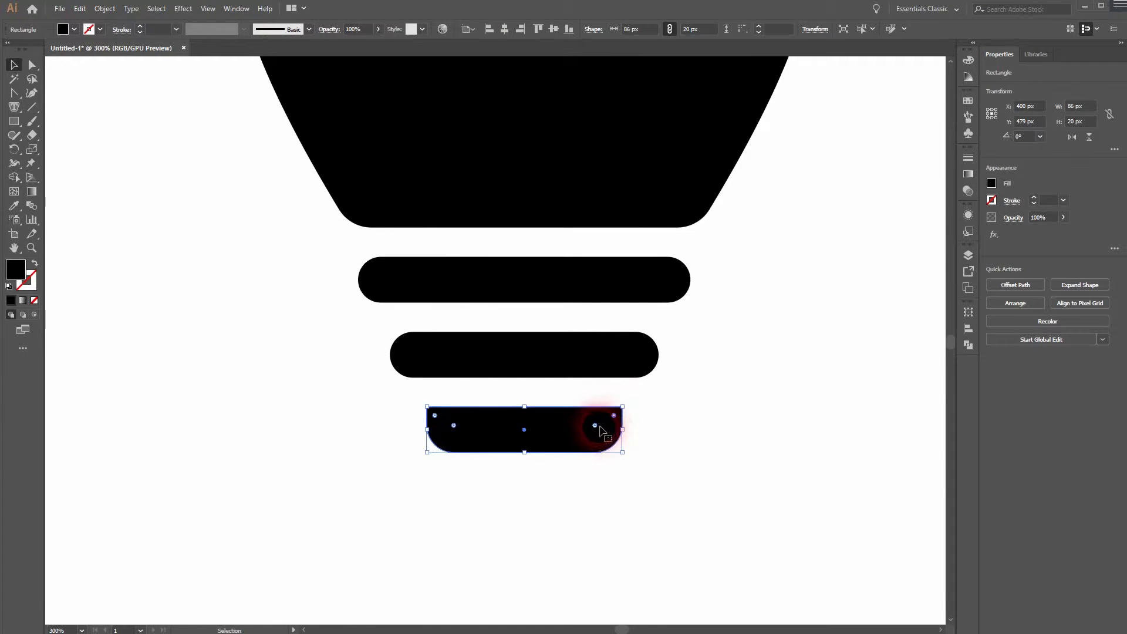
left_click_drag(613, 416, 640, 411)
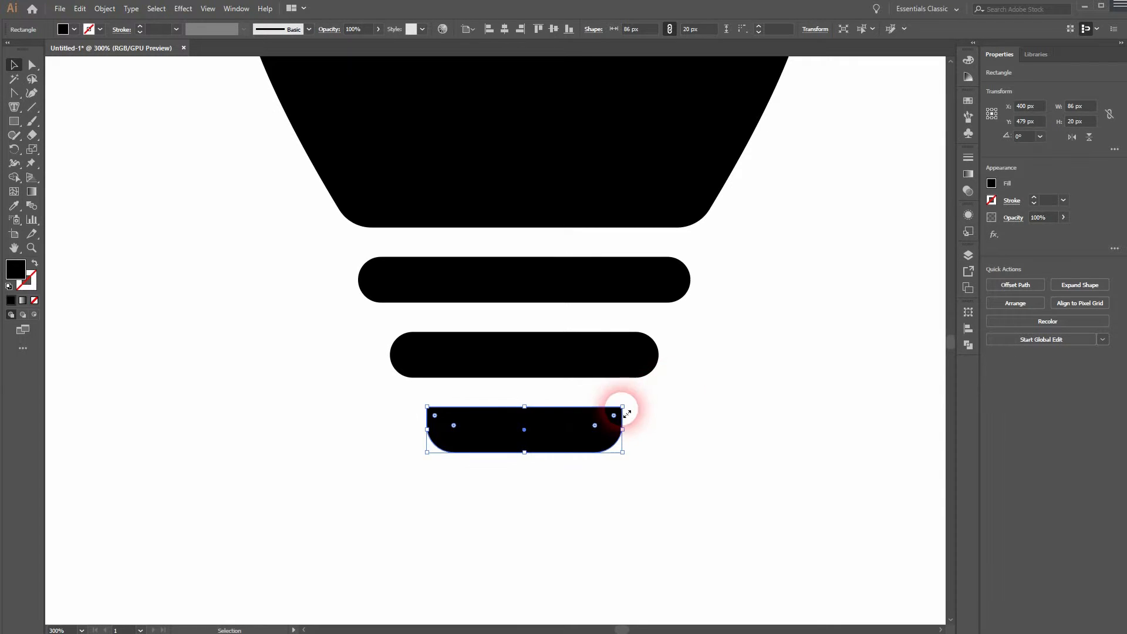
left_click(725, 461)
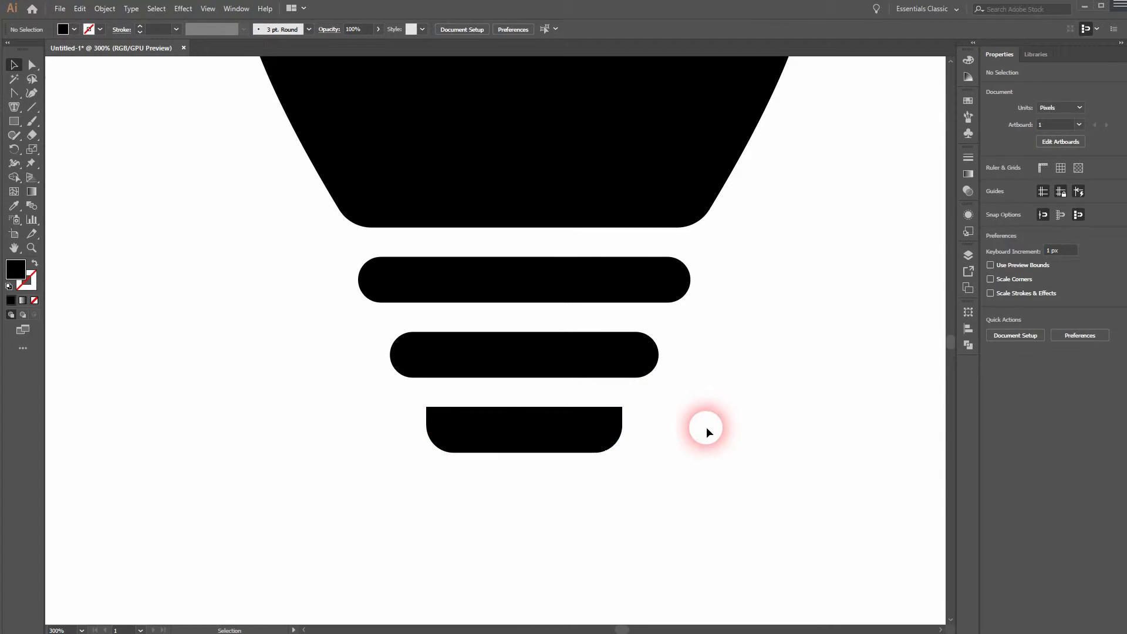
Narrow all three bars together symmetrically, bringing the middle one to about 112 px and the lowest to about 81 px.
scroll(705, 424, "down", 2)
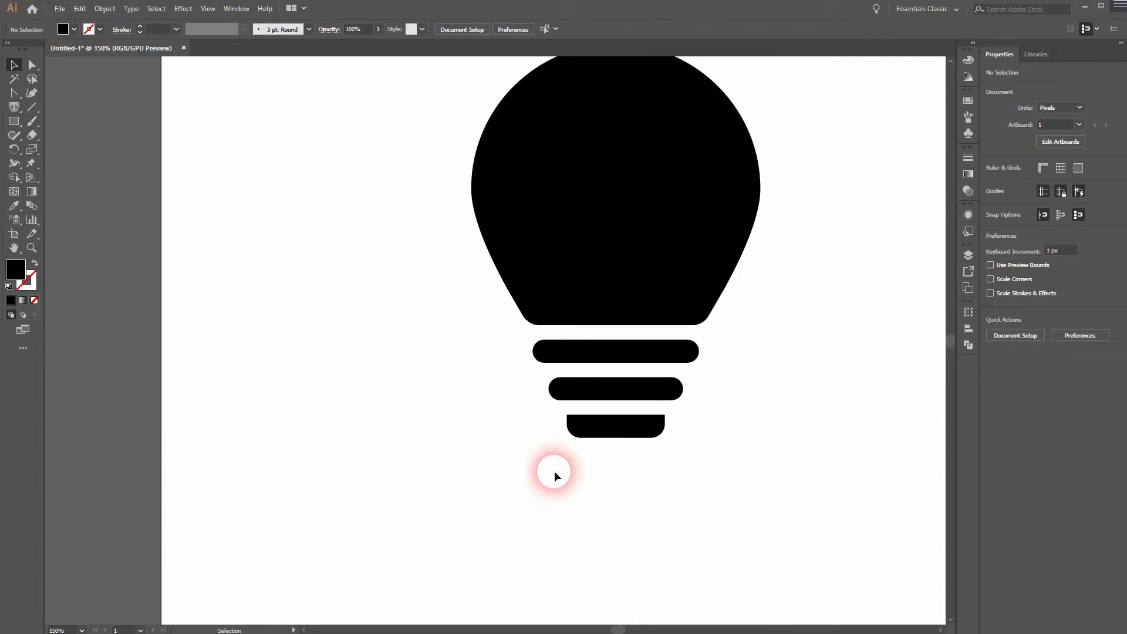
left_click_drag(524, 450, 696, 391)
left_click(770, 457)
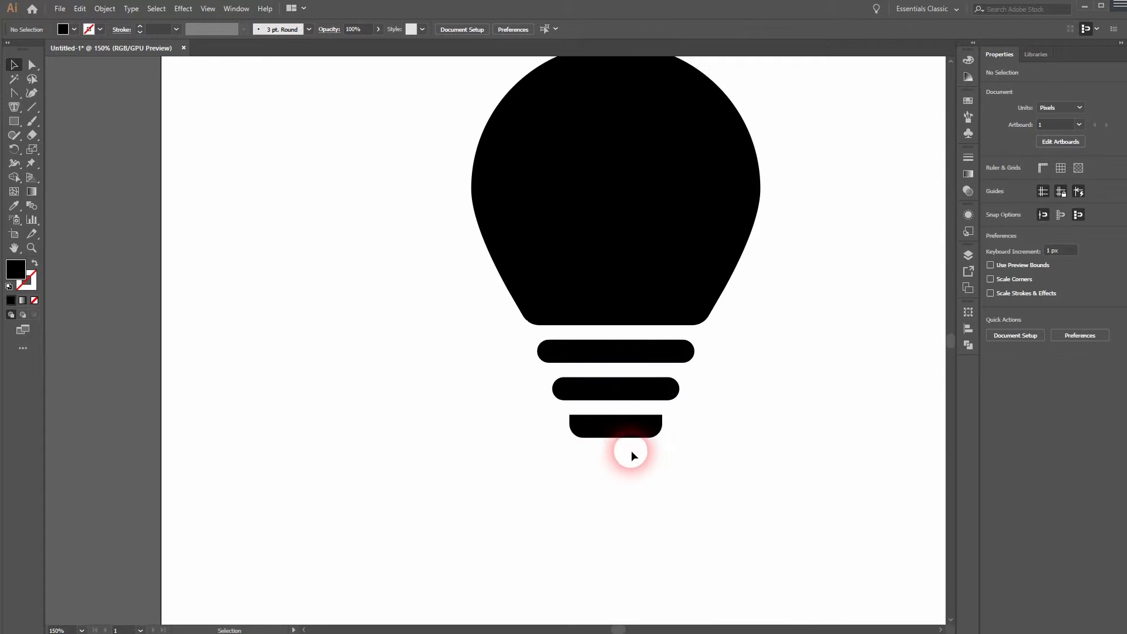
Nudge the lowest bar up by 5 px towards the middle bar.
left_click(609, 428)
key("Up")
key("Up")
key("Up")
key("Up")
key("Up")
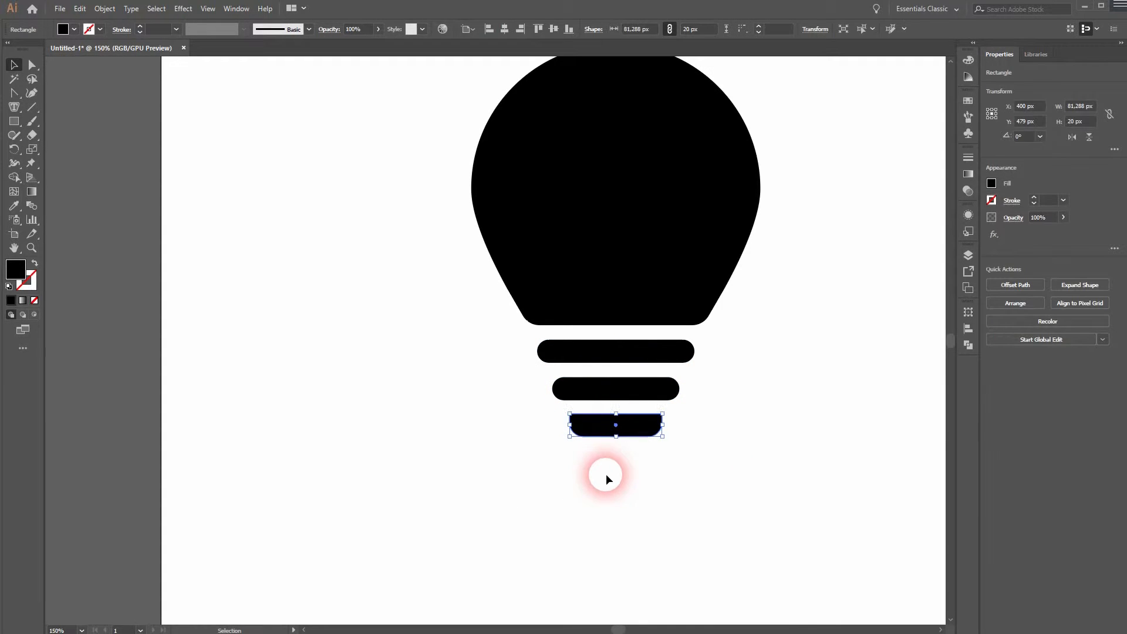
Nudge the middle and lowest bars up together by 5 px to even out the gaps between the bars.
left_click(654, 387)
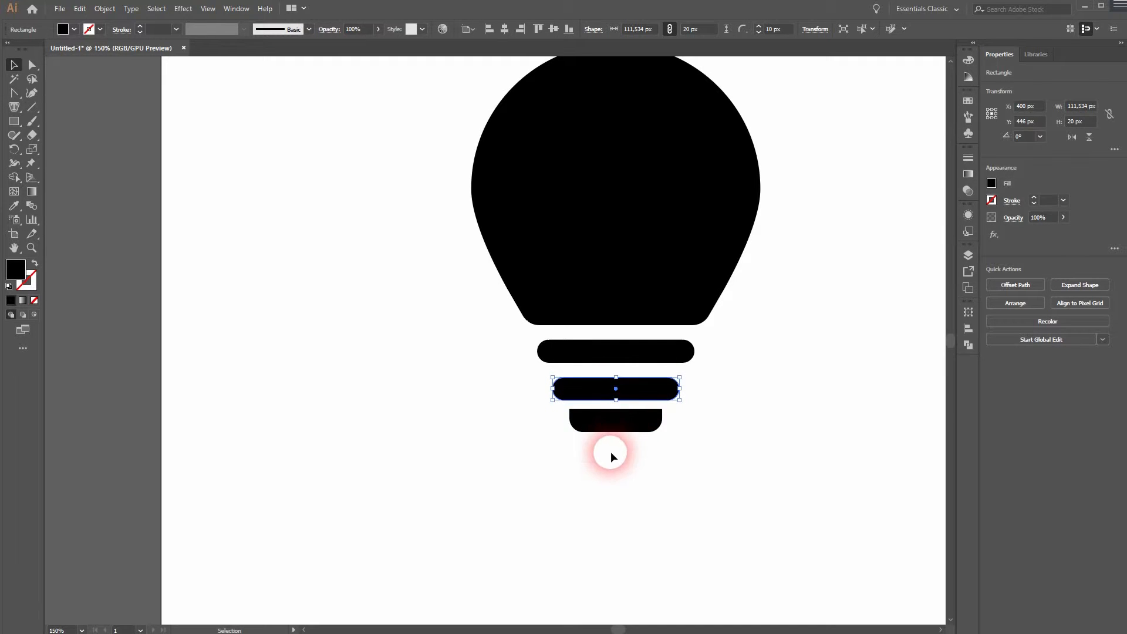
left_click_drag(628, 435, 635, 423)
key("Up")
key("Up")
key("Up")
key("Up")
key("Up")
key("Up")
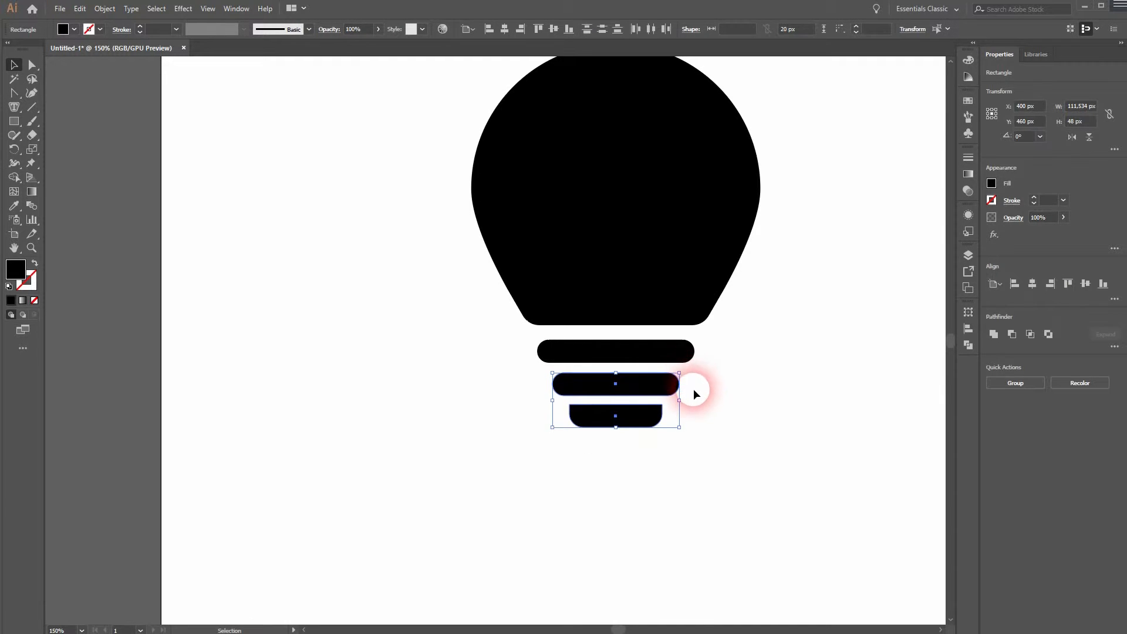
left_click(749, 404)
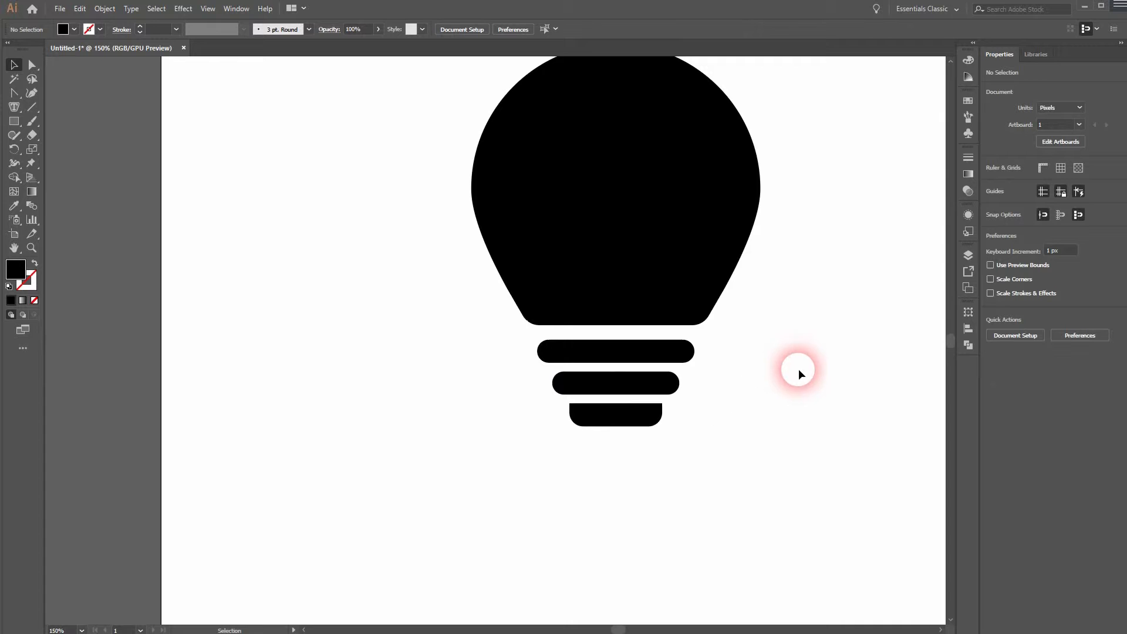
Group the bulb with its three bars and centre the group horizontally on the artboard.
key("ctrl+minus")
left_click_drag(830, 359, 681, 405)
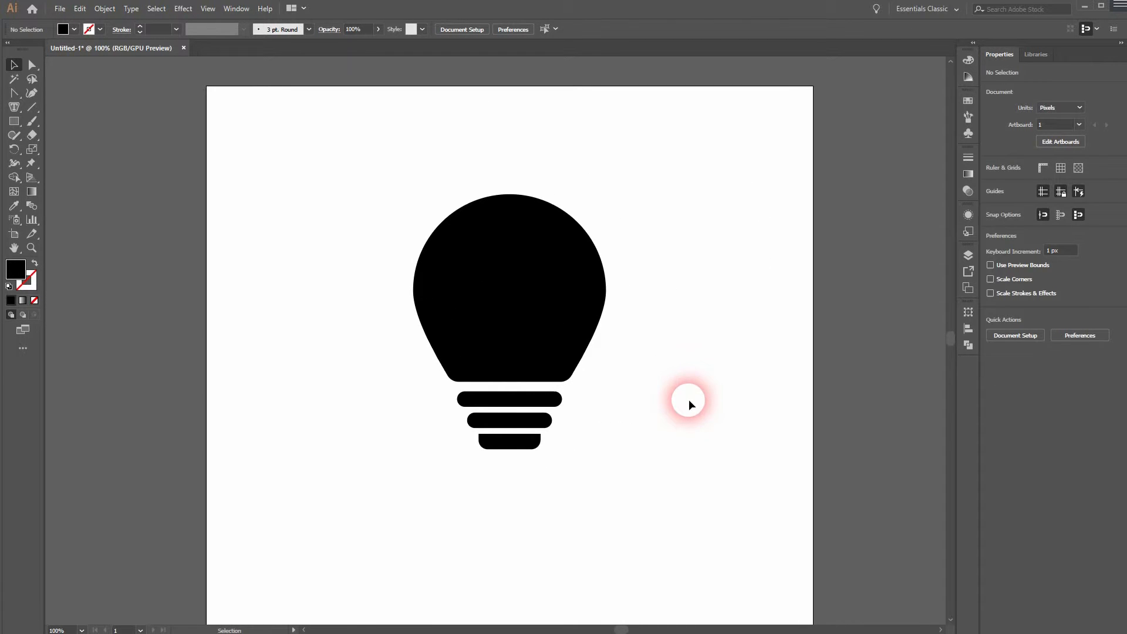
left_click_drag(406, 471, 637, 226)
right_click(544, 289)
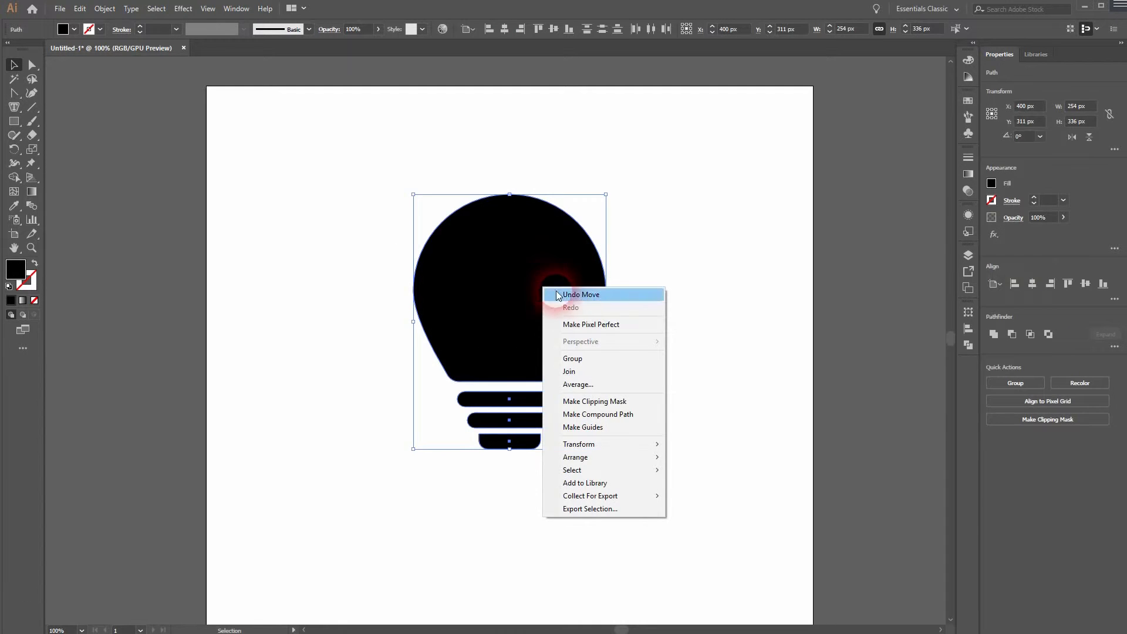
left_click(604, 358)
left_click(507, 28)
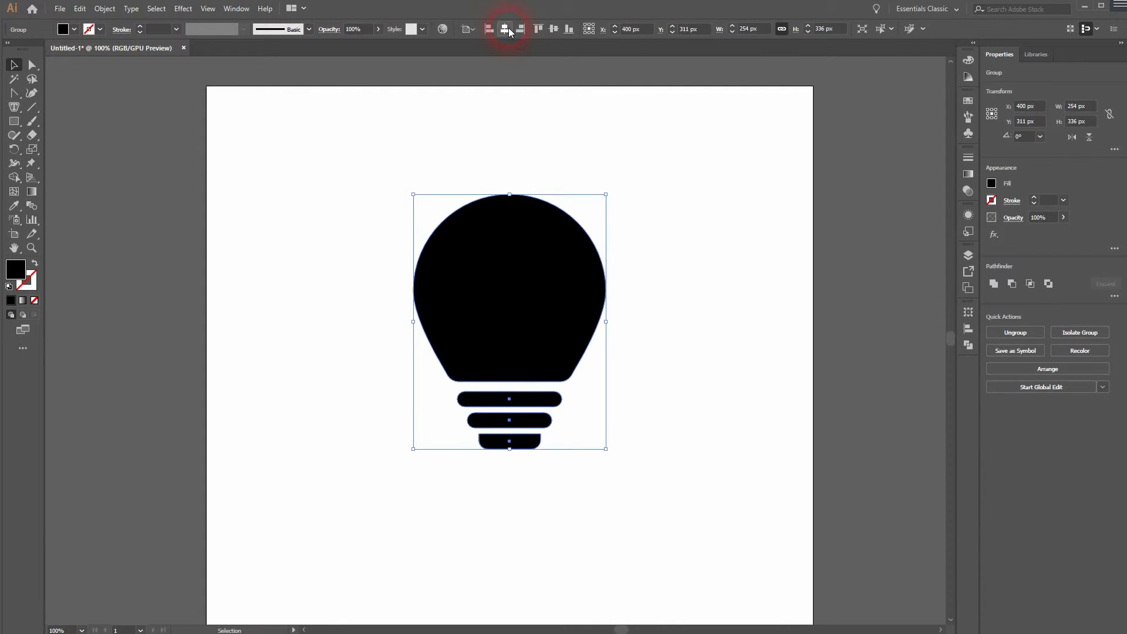
Centre the bulb group vertically on the artboard.
left_click(555, 28)
left_click(704, 273)
left_click(237, 169)
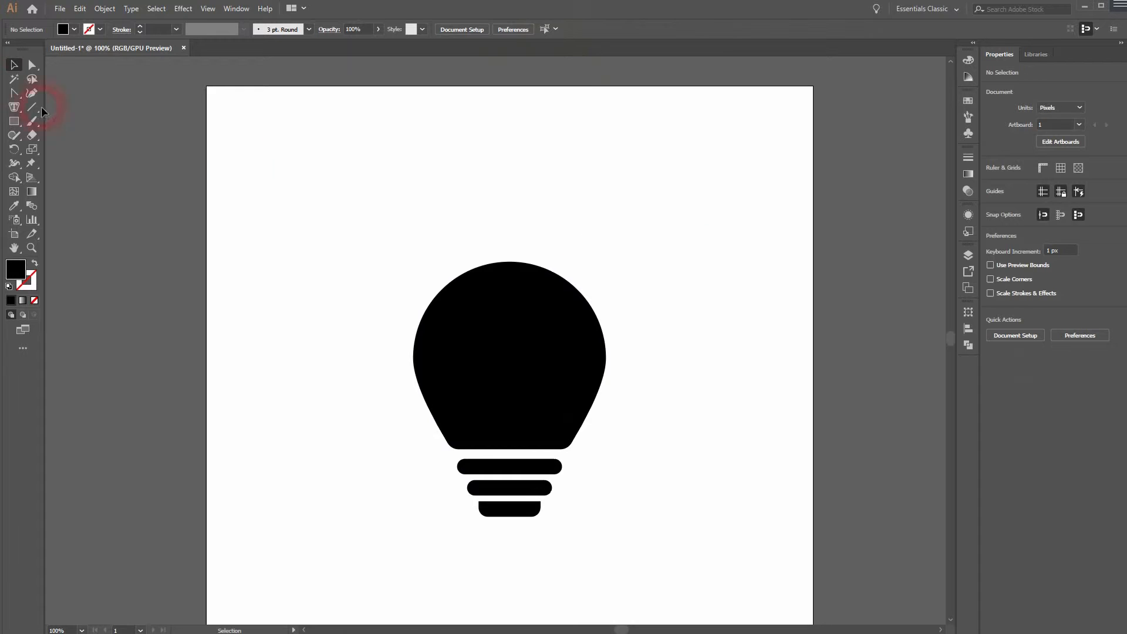
Draw a circle about 178 px across from the centre of the bulb's round part, with no fill and a white stroke.
left_click_drag(14, 121, 65, 149)
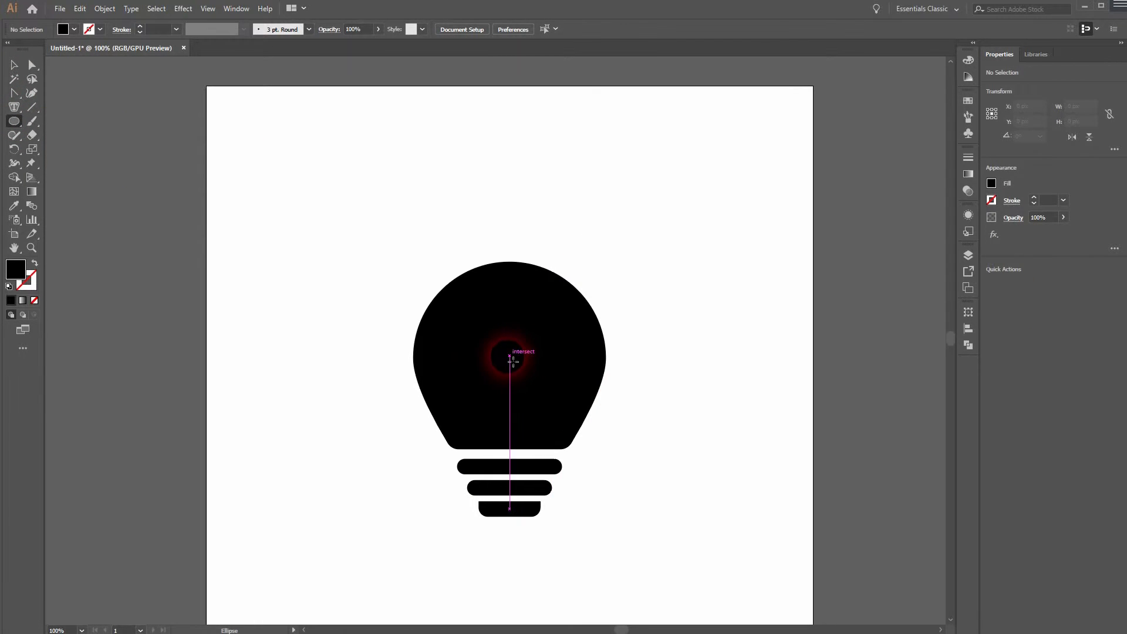
left_click_drag(510, 355, 581, 431)
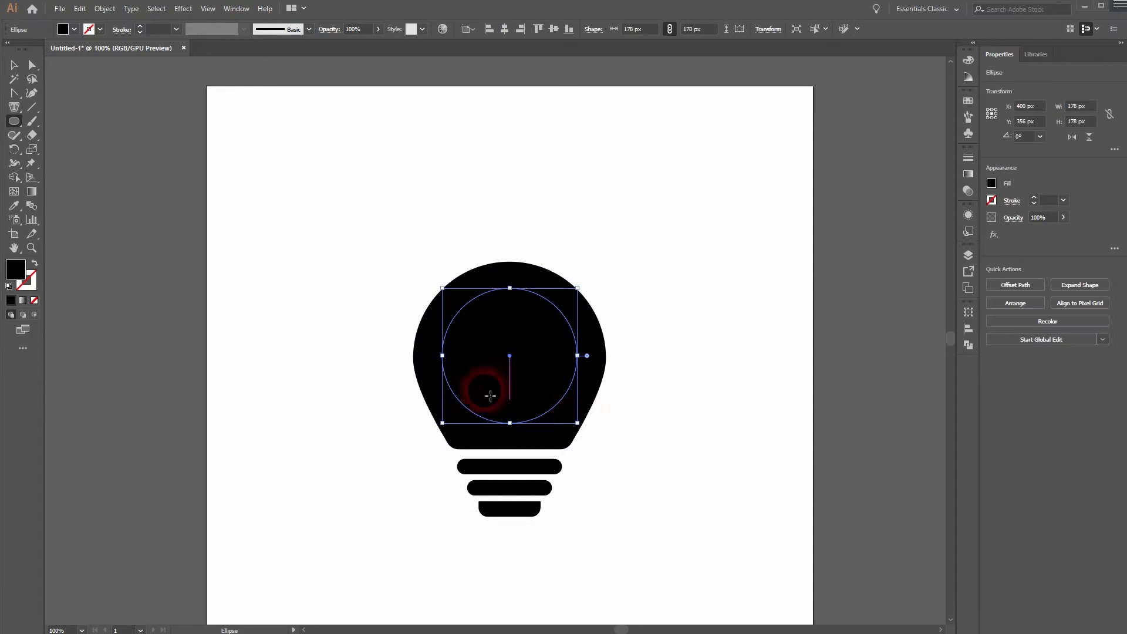
key("shift+x")
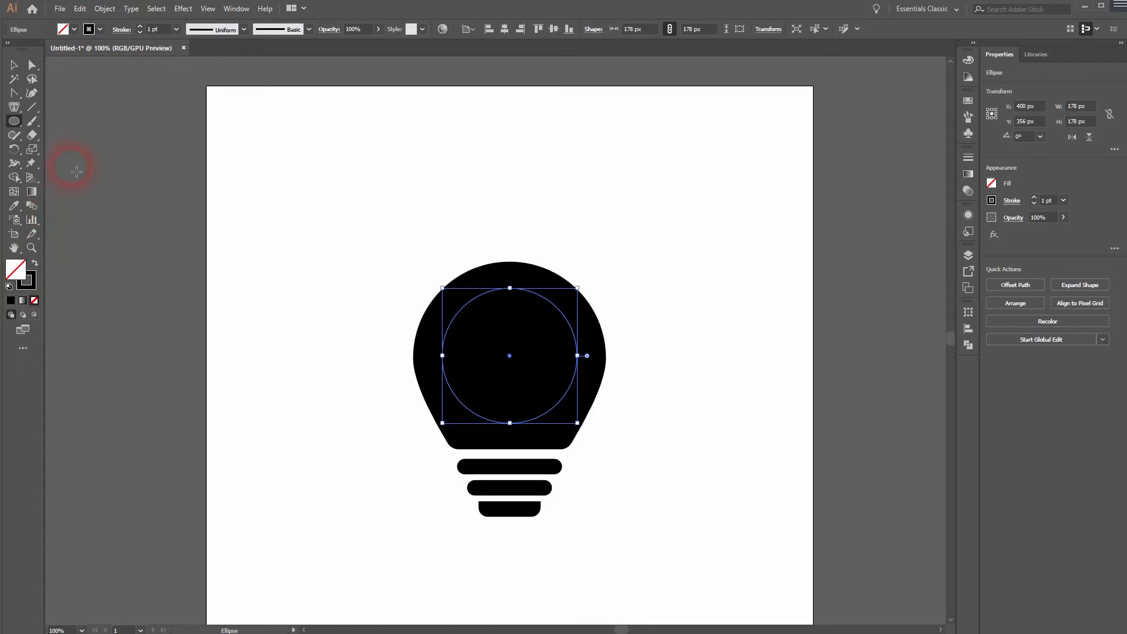
left_click(100, 30)
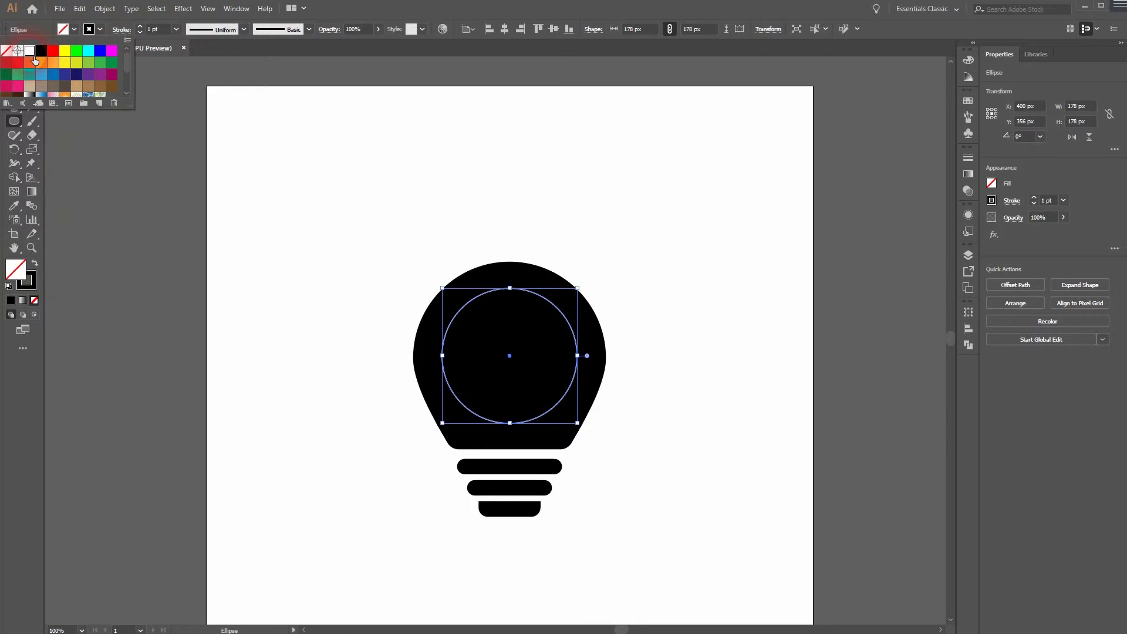
left_click(26, 49)
Set the white circle's stroke weight to 6 pt and deselect it.
left_click(137, 39)
left_click(139, 27)
left_click(139, 27)
left_click(140, 26)
left_click(140, 26)
left_click(139, 27)
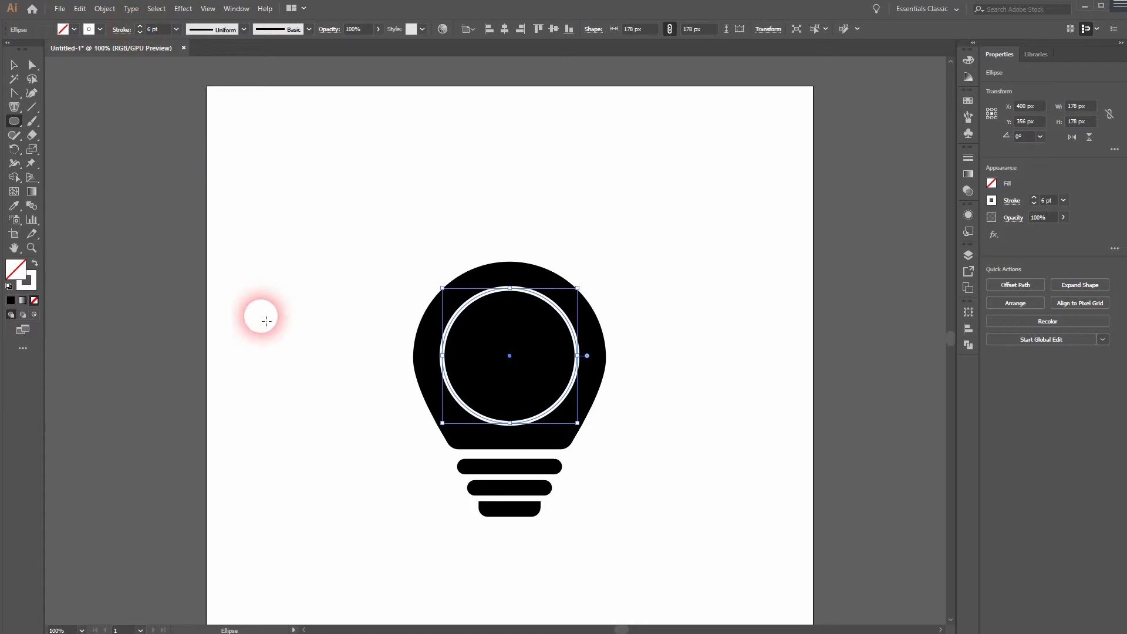
key("v")
left_click(291, 365)
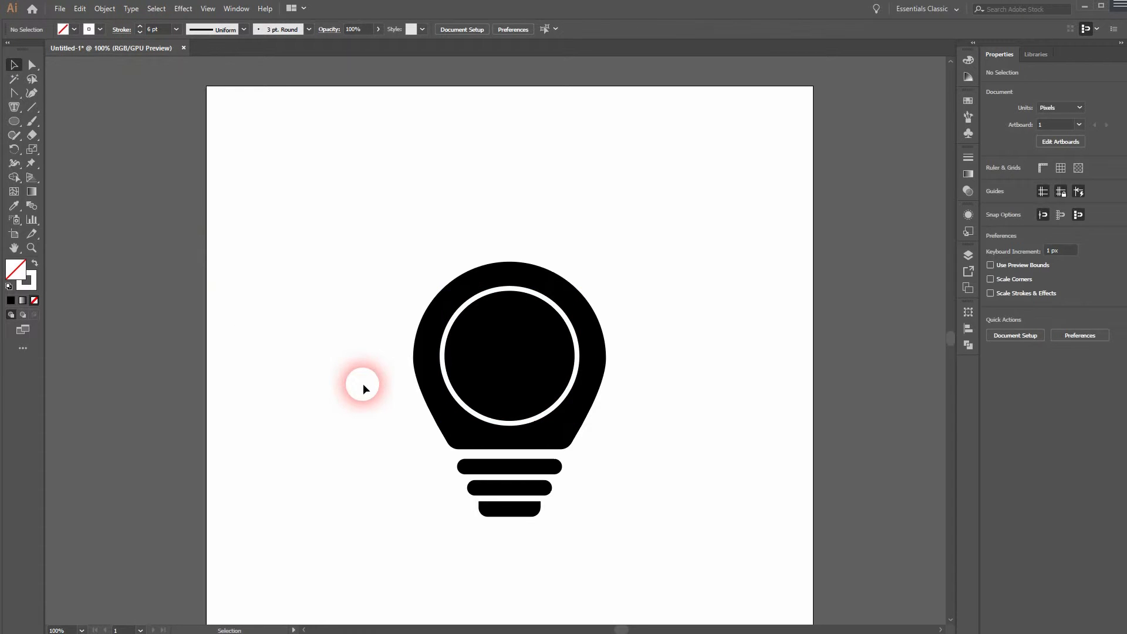
Delete the circle's right and bottom anchor points to leave only the upper-left quarter arc as a highlight.
key("a")
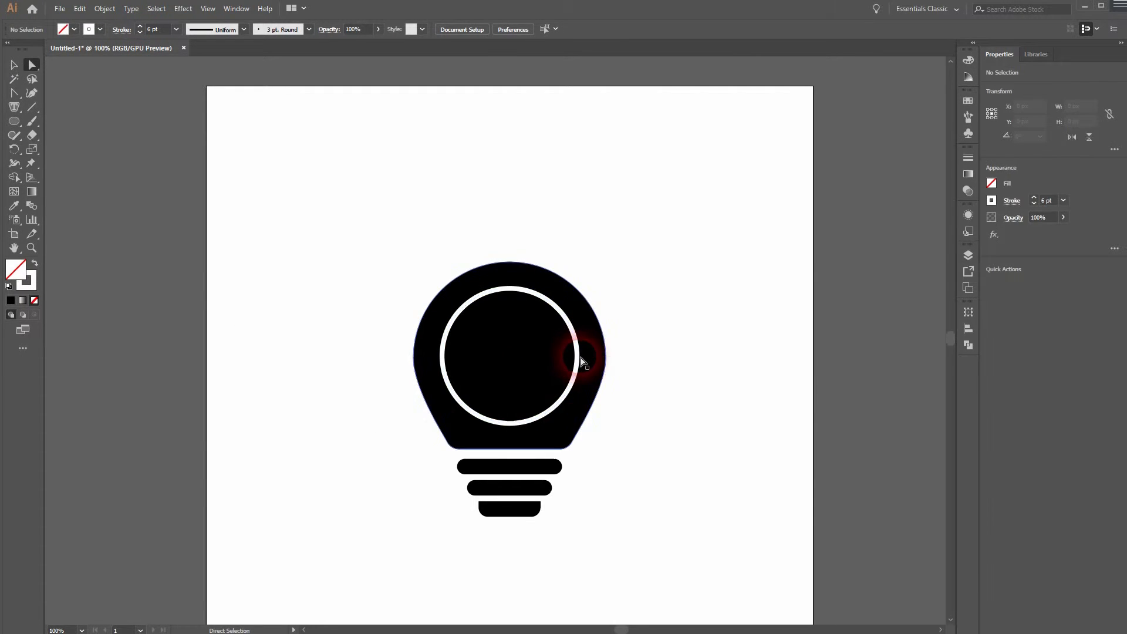
left_click(578, 358)
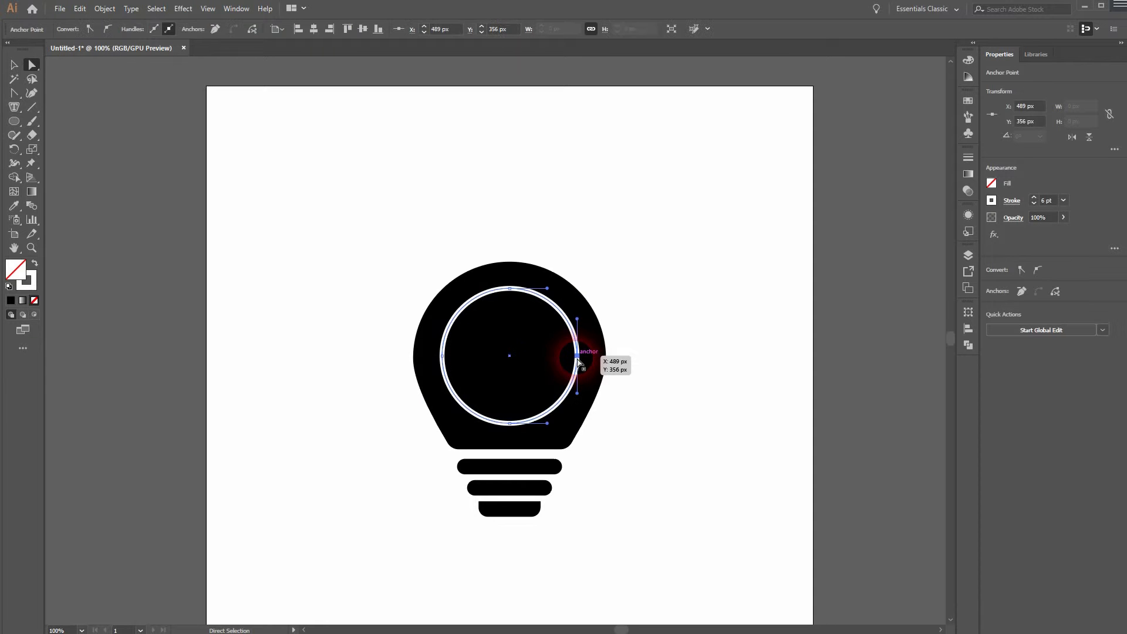
key("Delete")
left_click(518, 427)
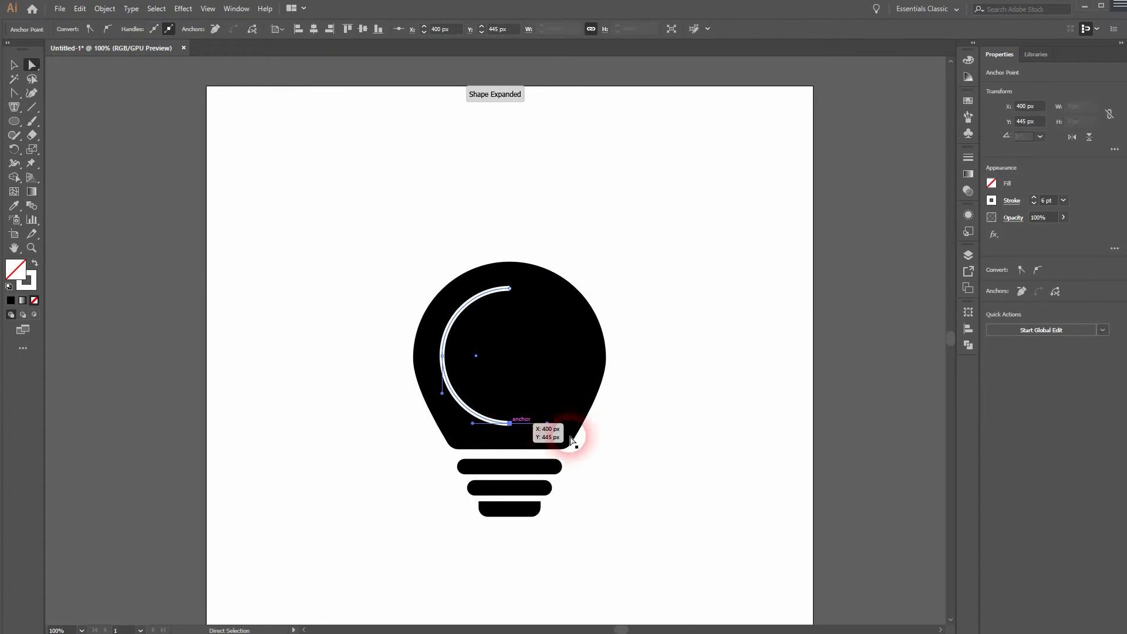
key("Delete")
key("v")
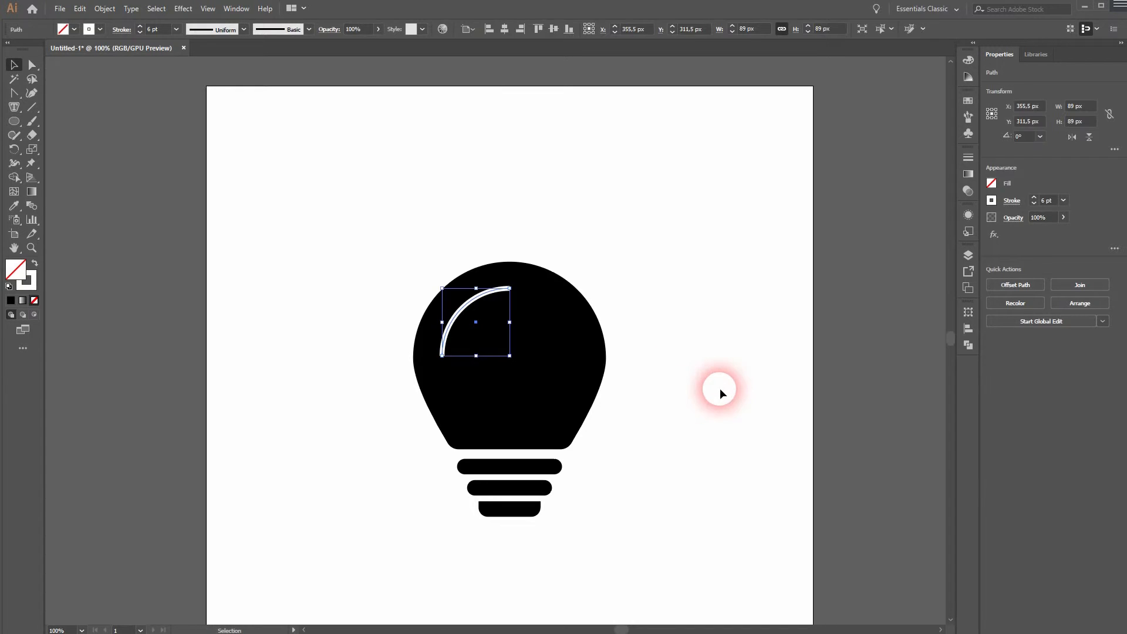
left_click(721, 389)
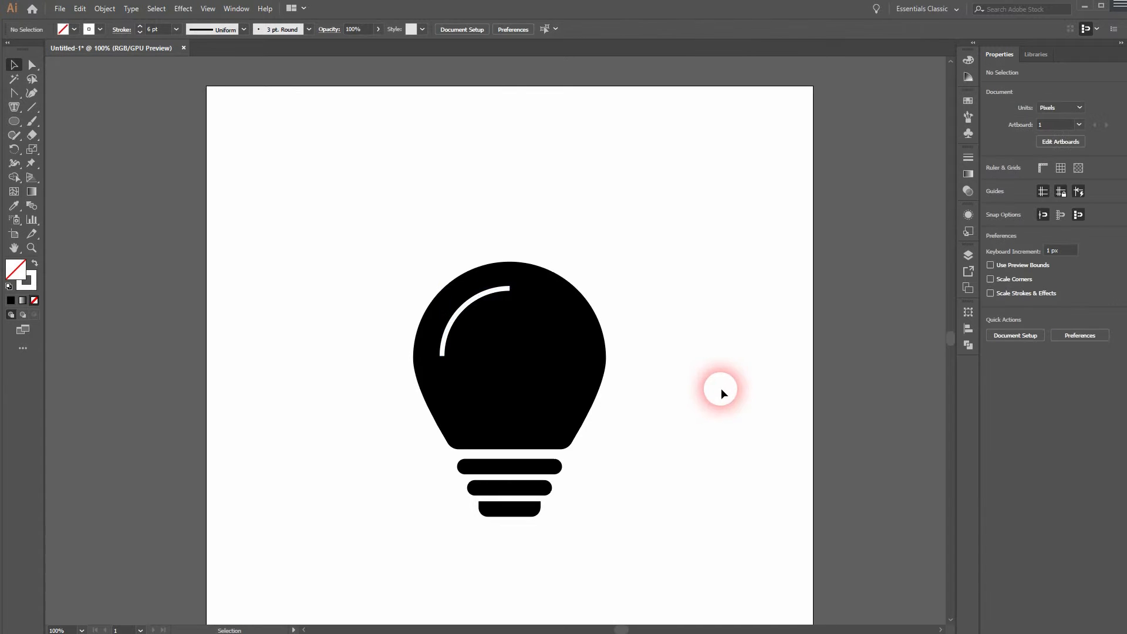
Give the highlight arc's stroke round caps.
left_click(459, 314)
scroll(460, 314, "up", 3)
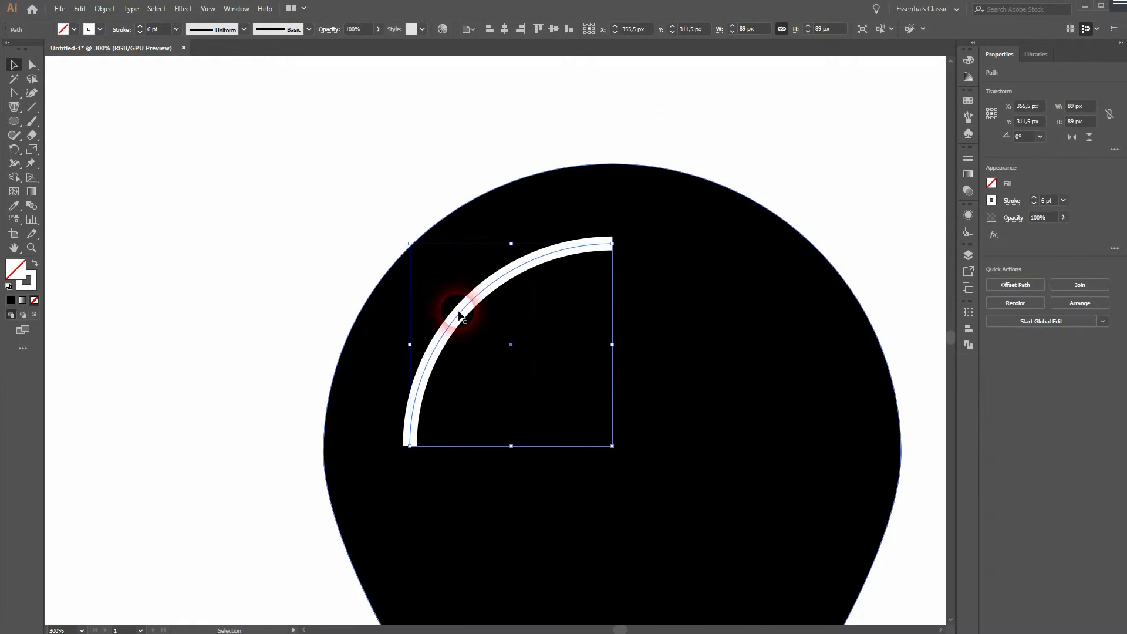
scroll(459, 314, "up", 1)
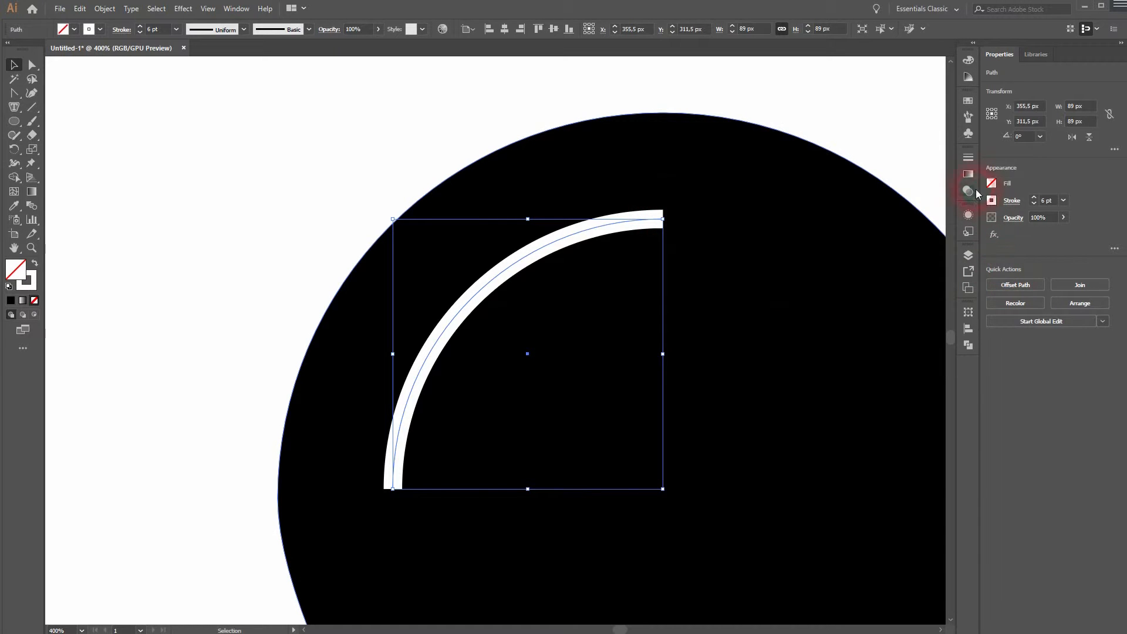
left_click(970, 158)
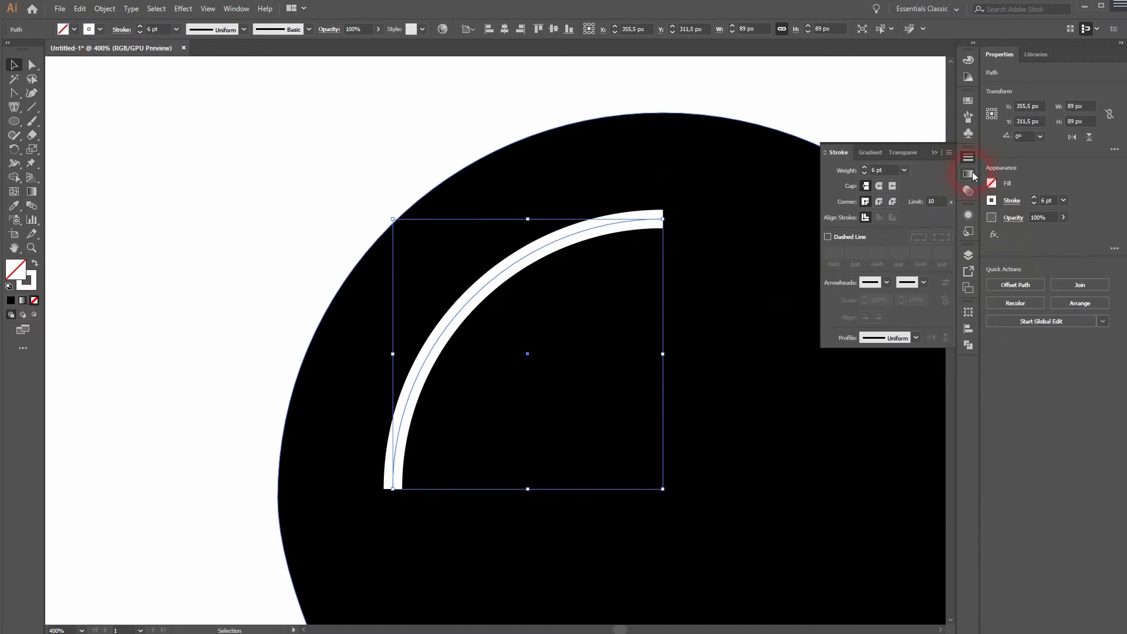
left_click(237, 9)
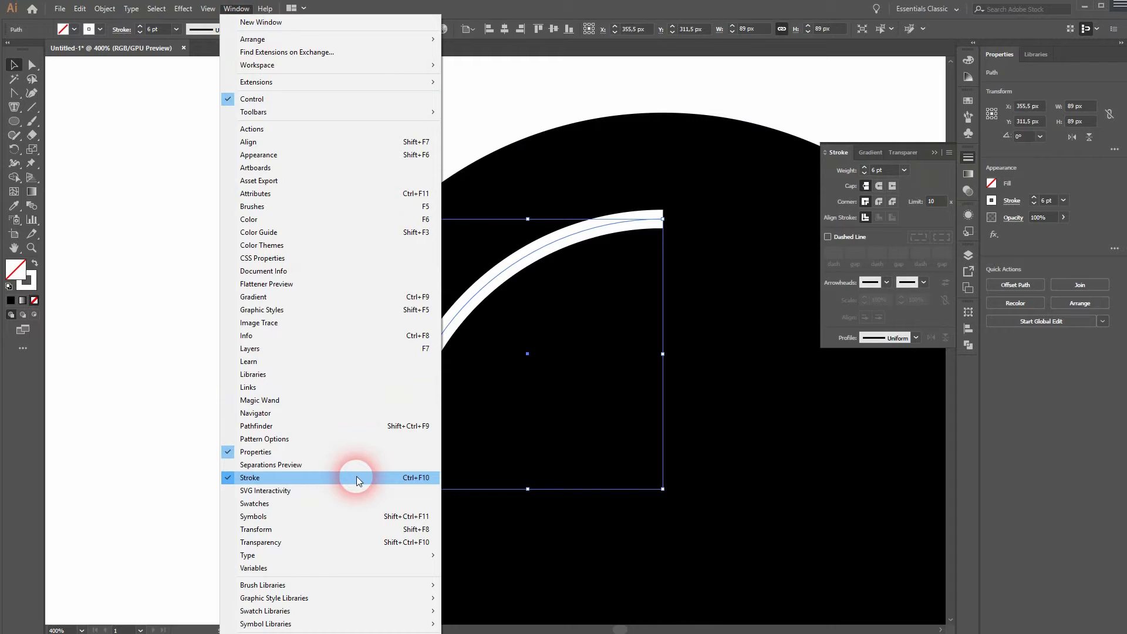
left_click(936, 180)
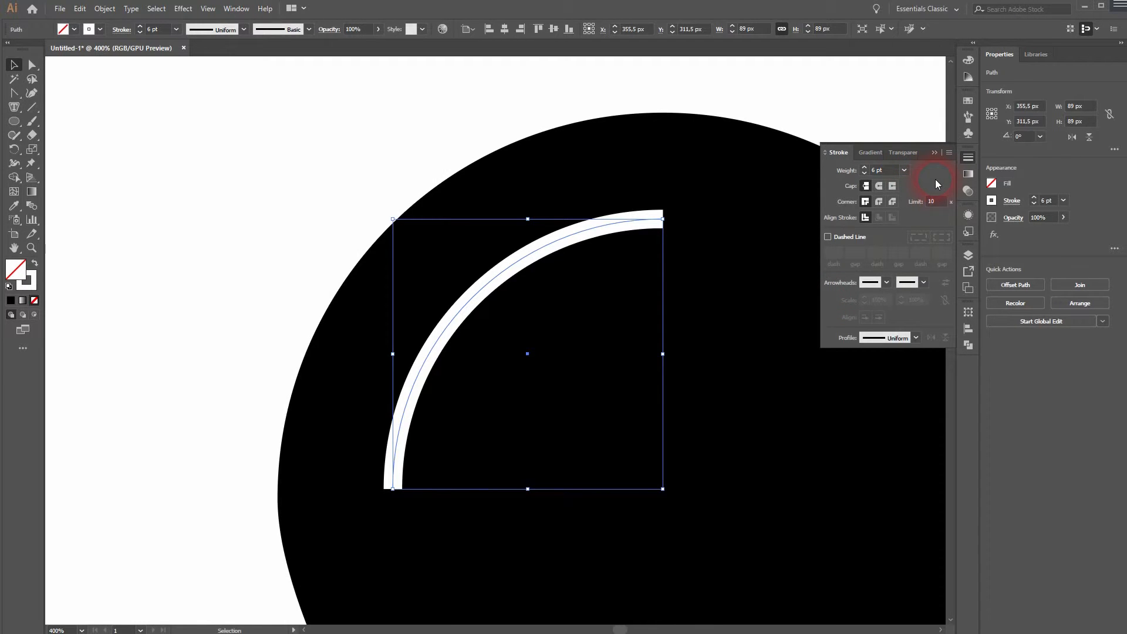
left_click(880, 186)
left_click(879, 185)
left_click(651, 221)
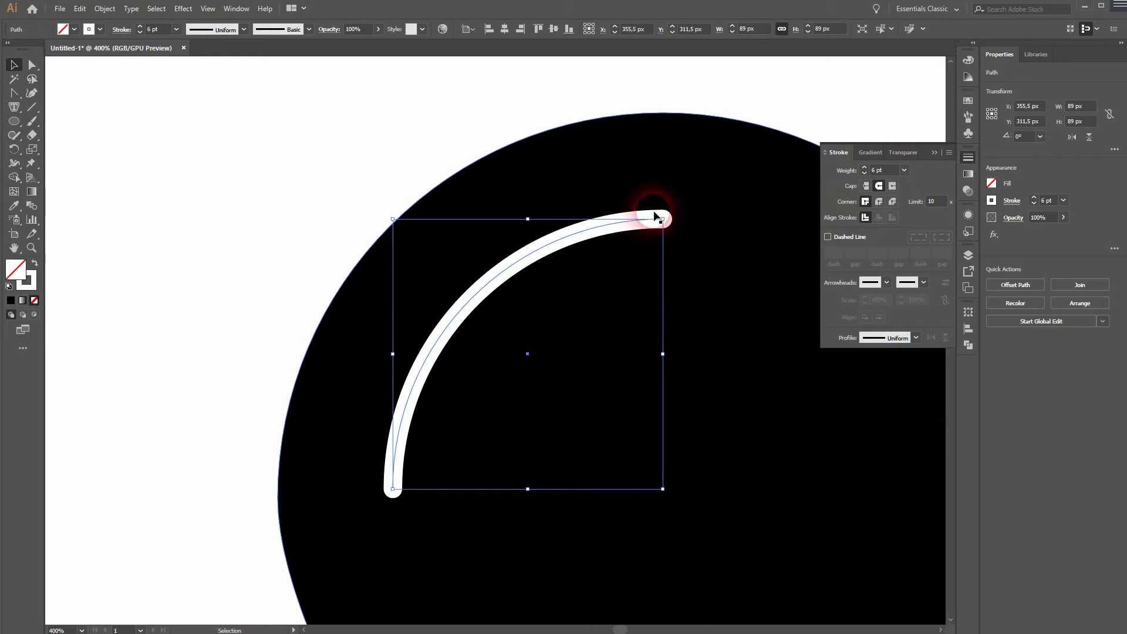
left_click(869, 216)
left_click(935, 153)
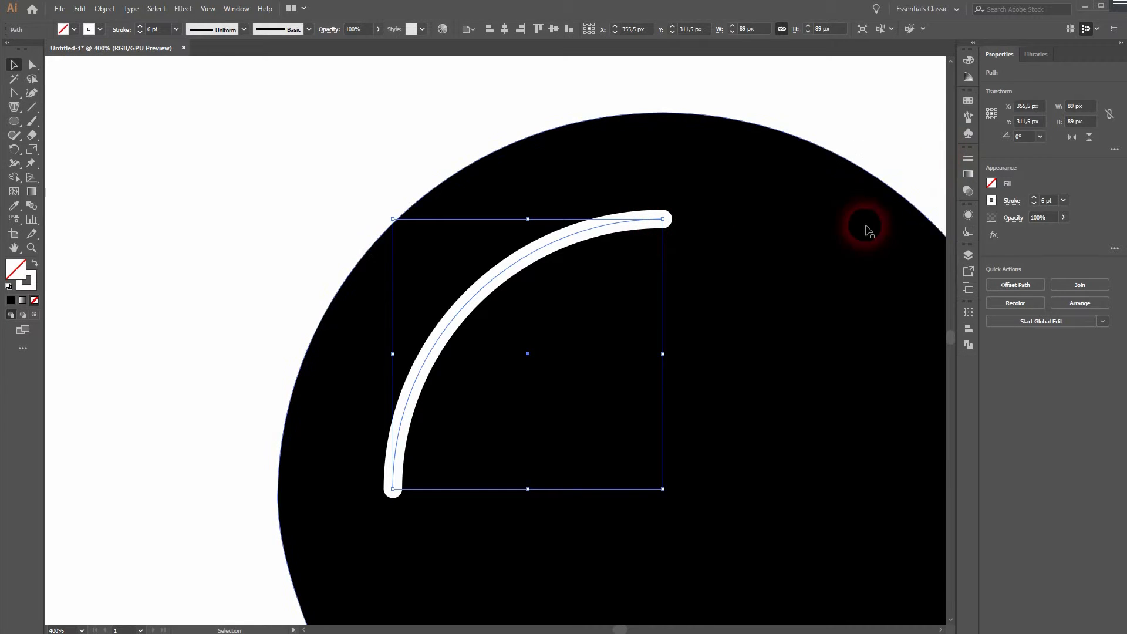
Increase the highlight arc's stroke weight to 7 pt.
key("ctrl+0")
left_click(591, 407)
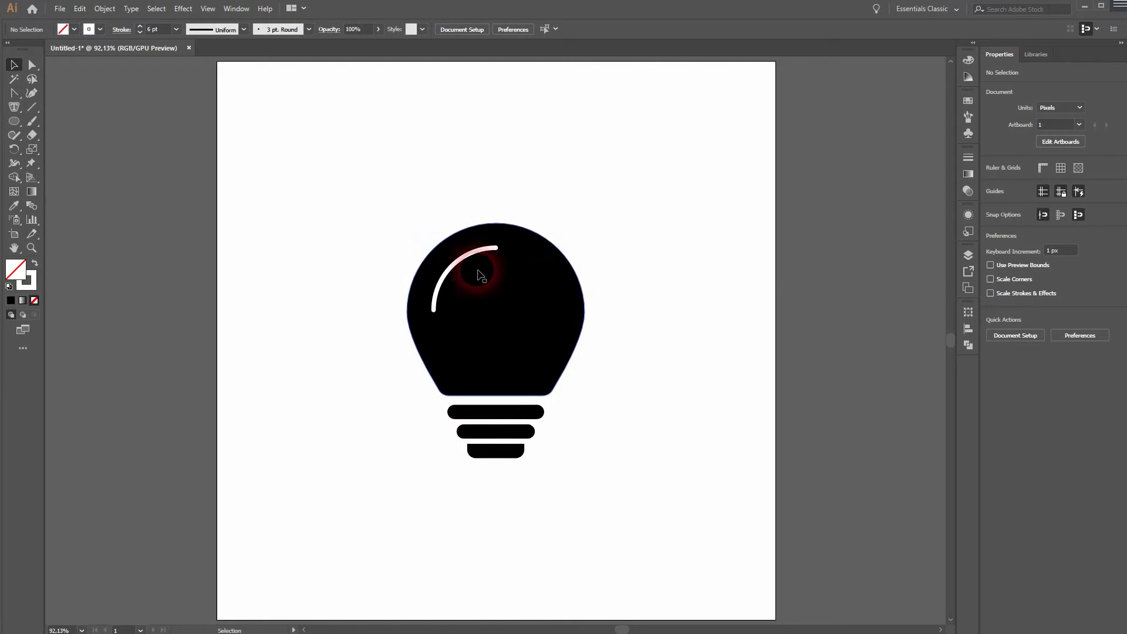
left_click(453, 265)
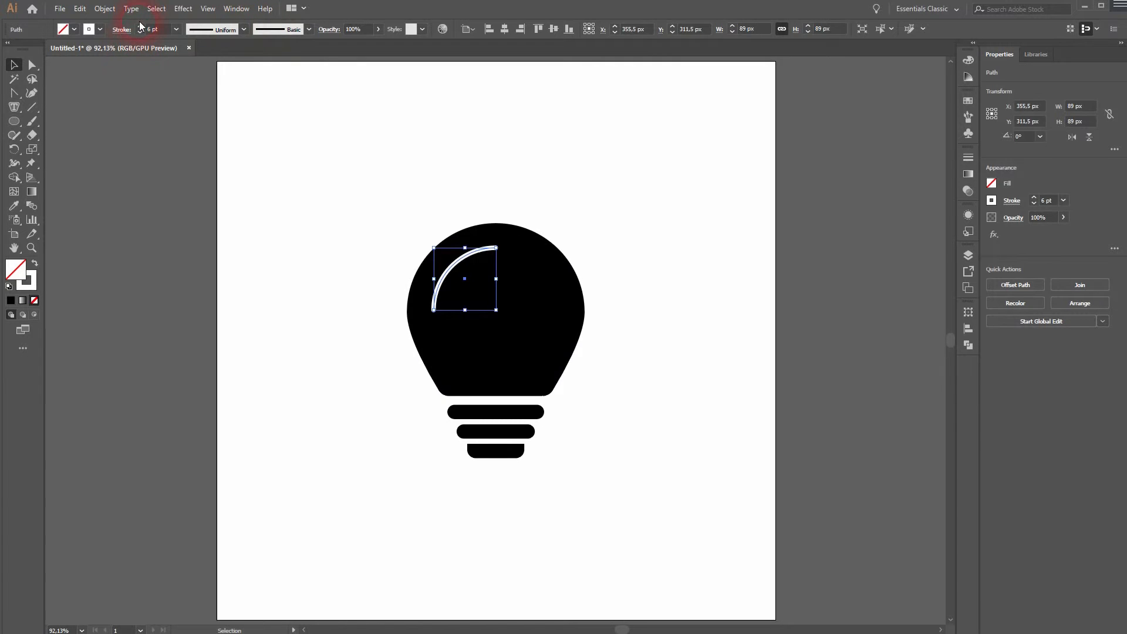
left_click(312, 369)
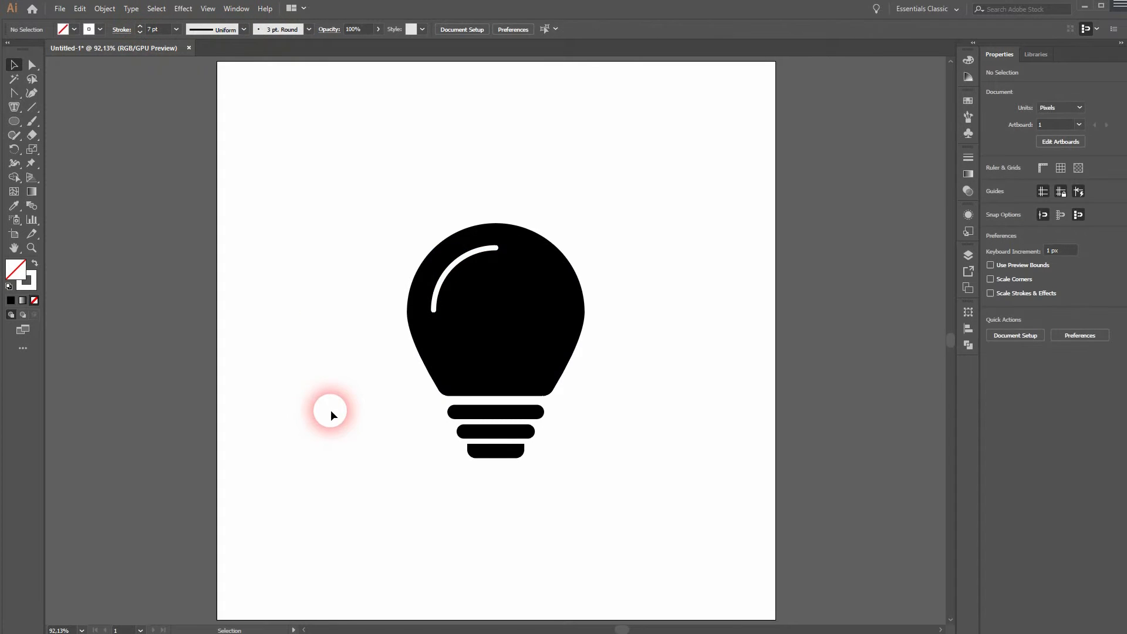
Draw a narrow vertical rectangle about 16 by 82 px centred across the bulb's top edge, filled black without a stroke.
left_click(17, 125)
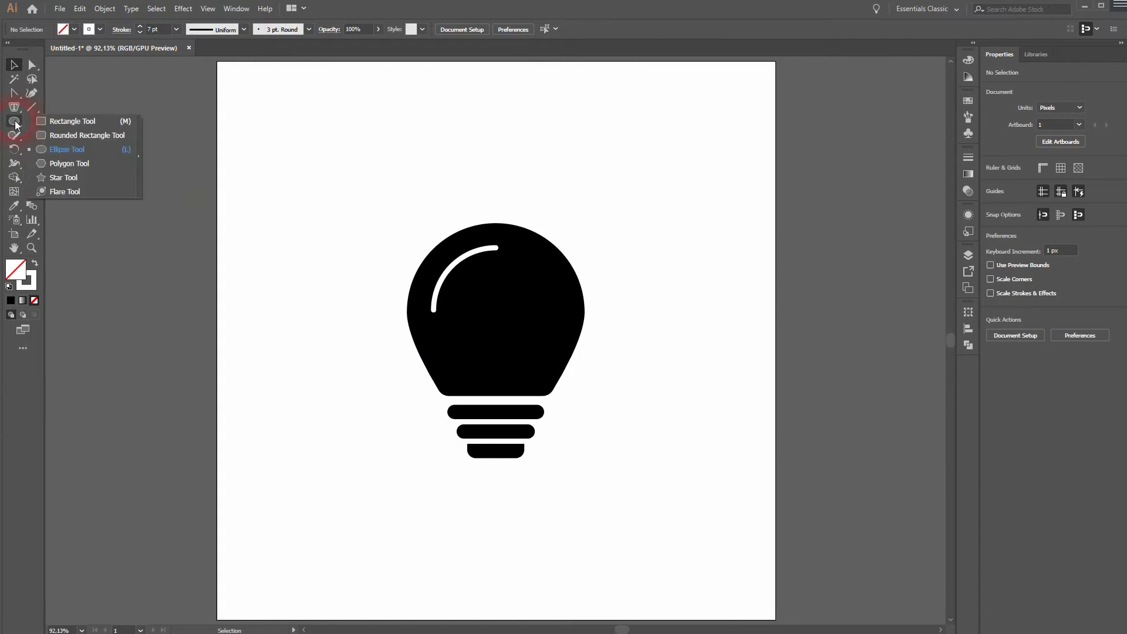
left_click(88, 125)
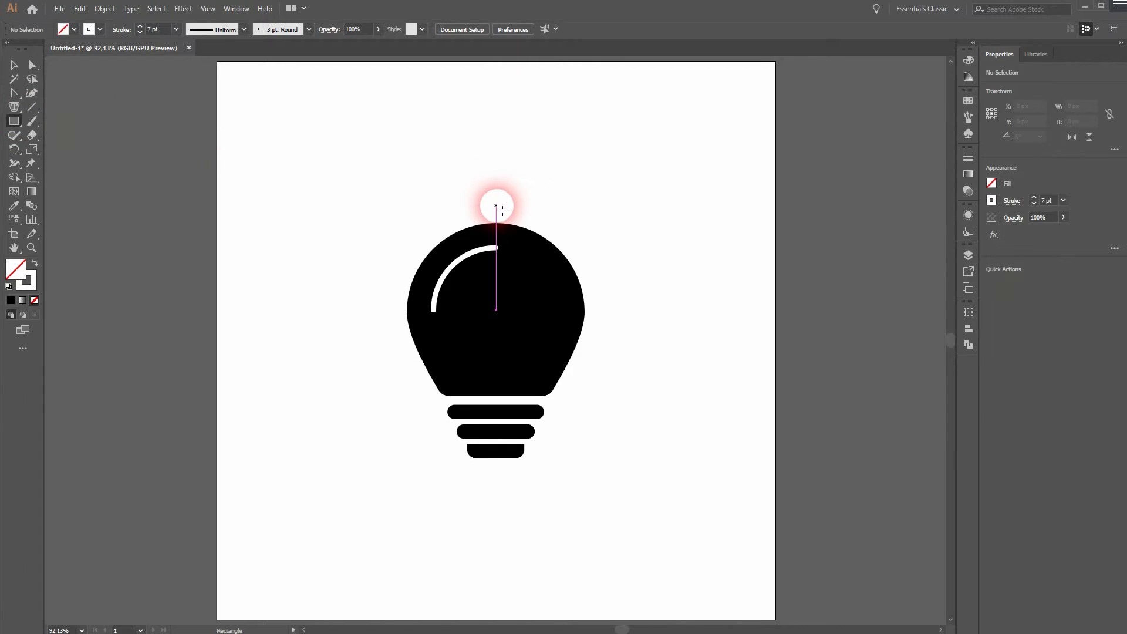
left_click_drag(496, 207, 508, 171)
left_click_drag(509, 172, 504, 181)
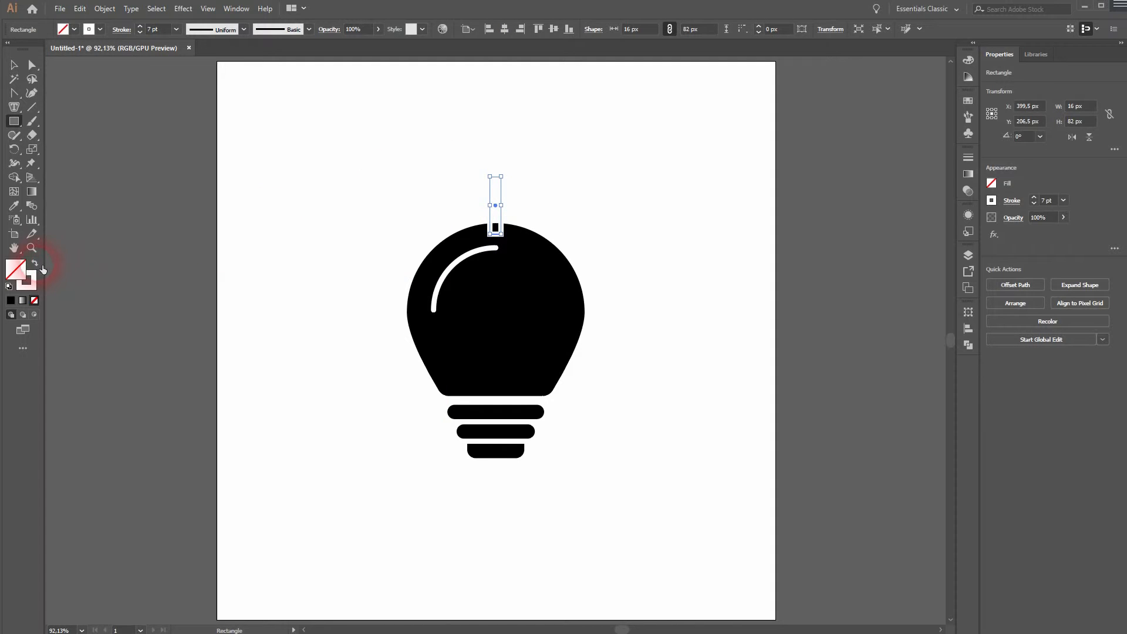
left_click(39, 266)
left_click(74, 29)
left_click(41, 51)
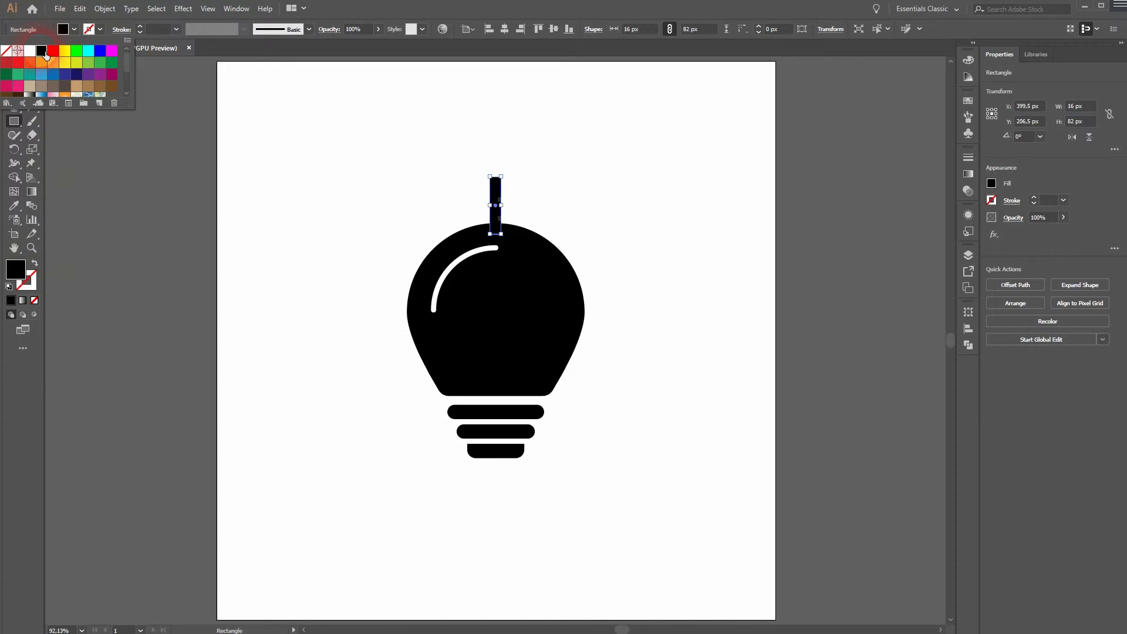
Shorten the rectangle from its lower end to about 51.5 px, clear of the bulb, and round its corners fully to 8 px.
scroll(495, 232, "up", 5)
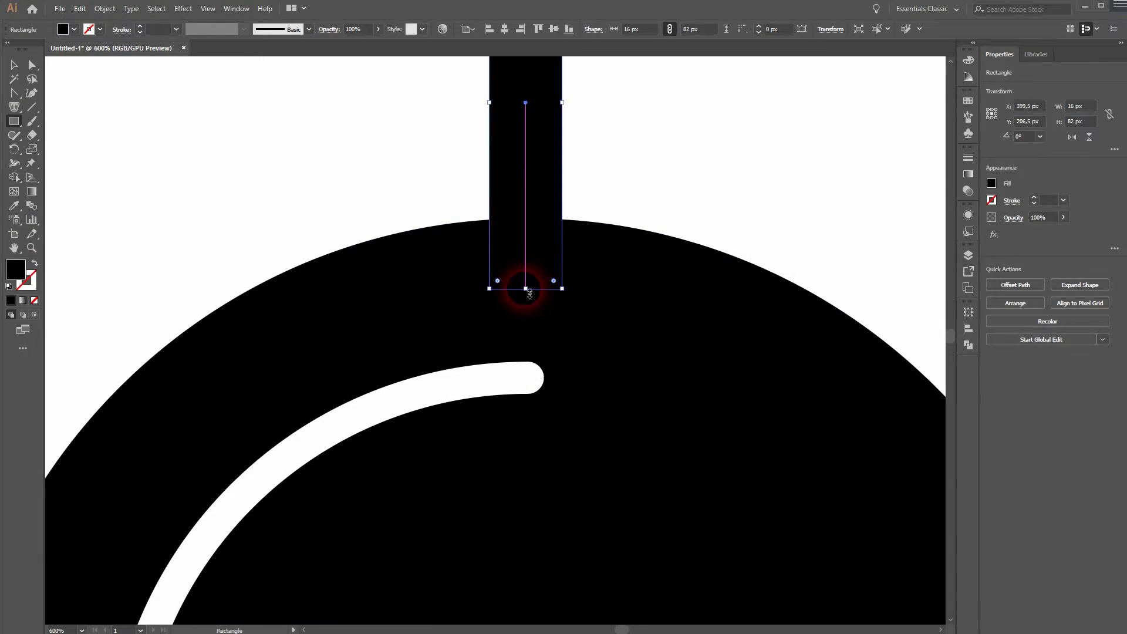
left_click_drag(525, 289, 524, 149)
key("space")
left_click_drag(533, 92, 466, 385)
left_click_drag(478, 214, 441, 326)
key("ctrl+0")
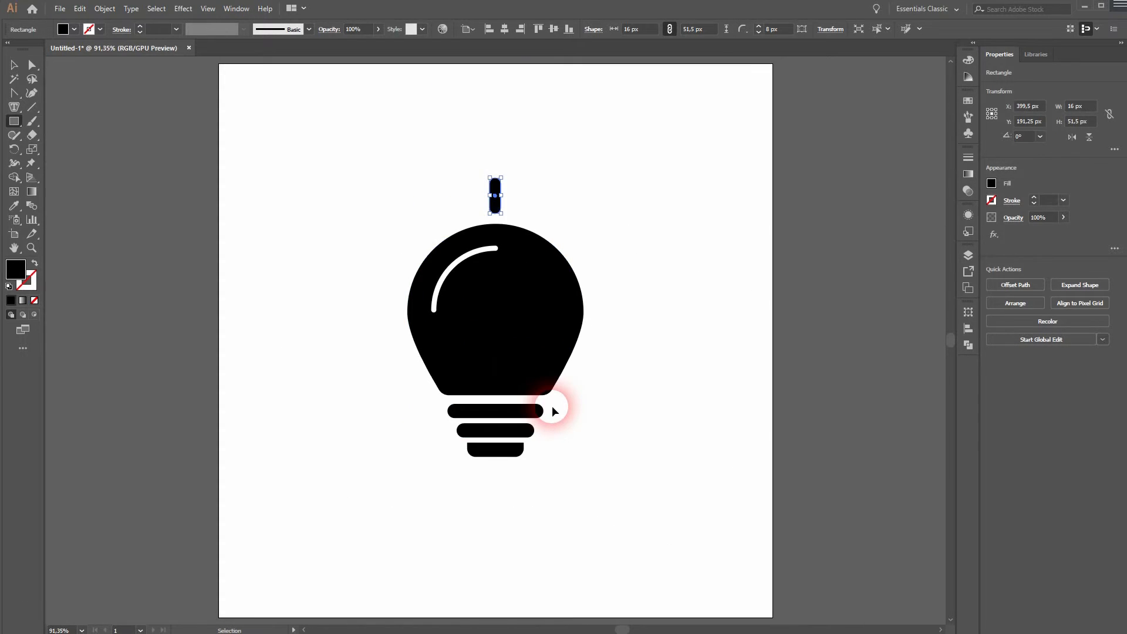
Extend the rounded ray upwards to a height of about 72 px and deselect it.
scroll(495, 176, "up", 5)
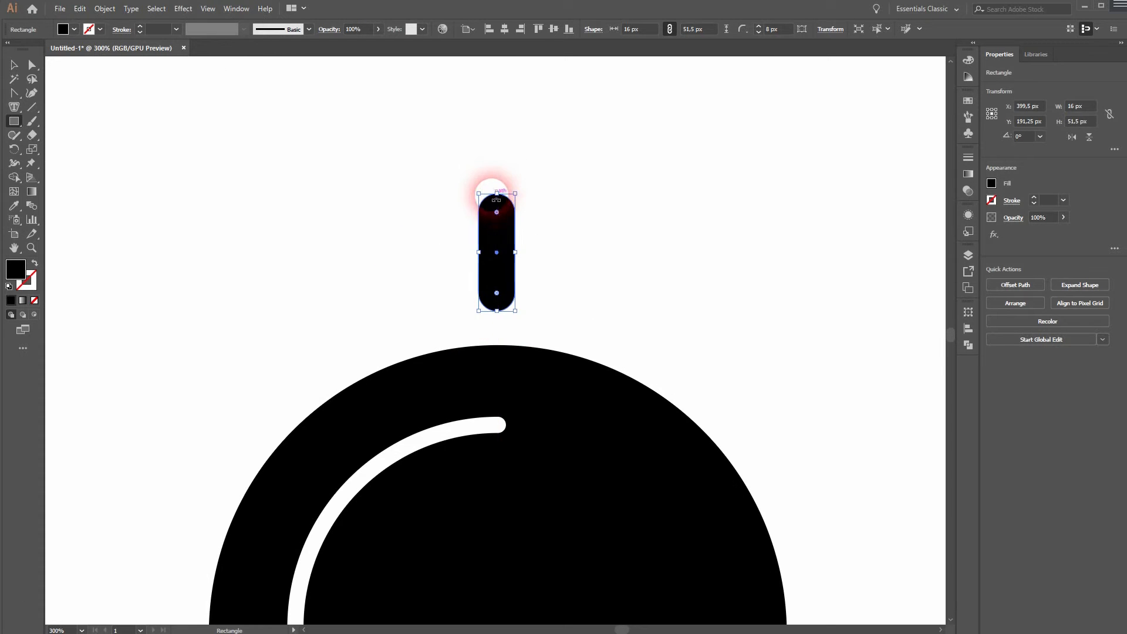
left_click_drag(502, 199, 495, 148)
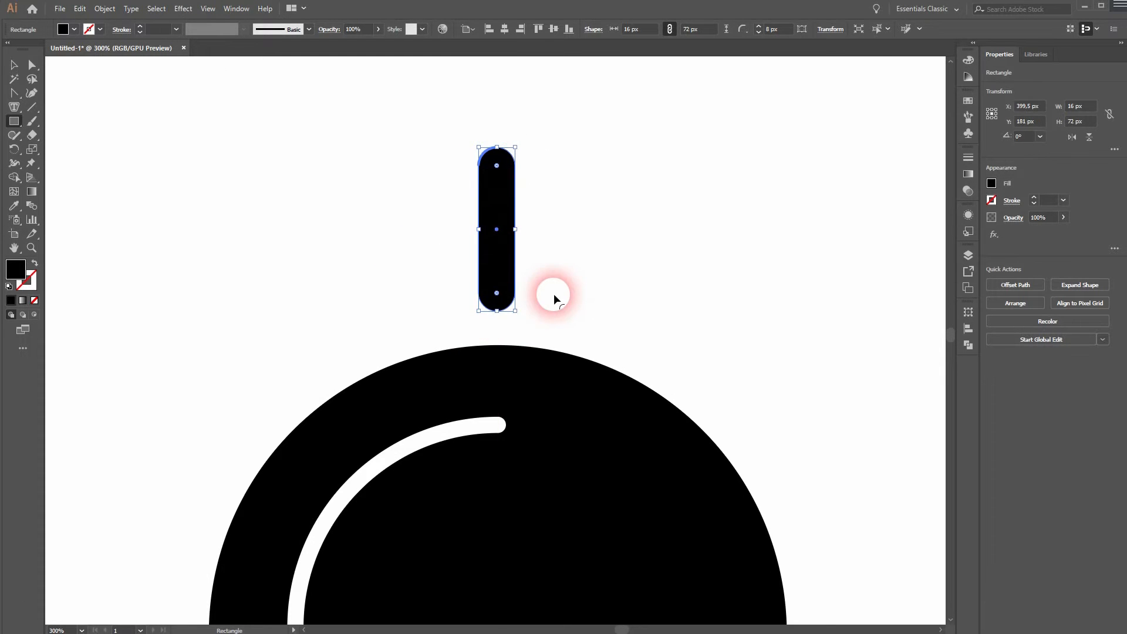
key("ctrl+0")
left_click(16, 66)
left_click(311, 311)
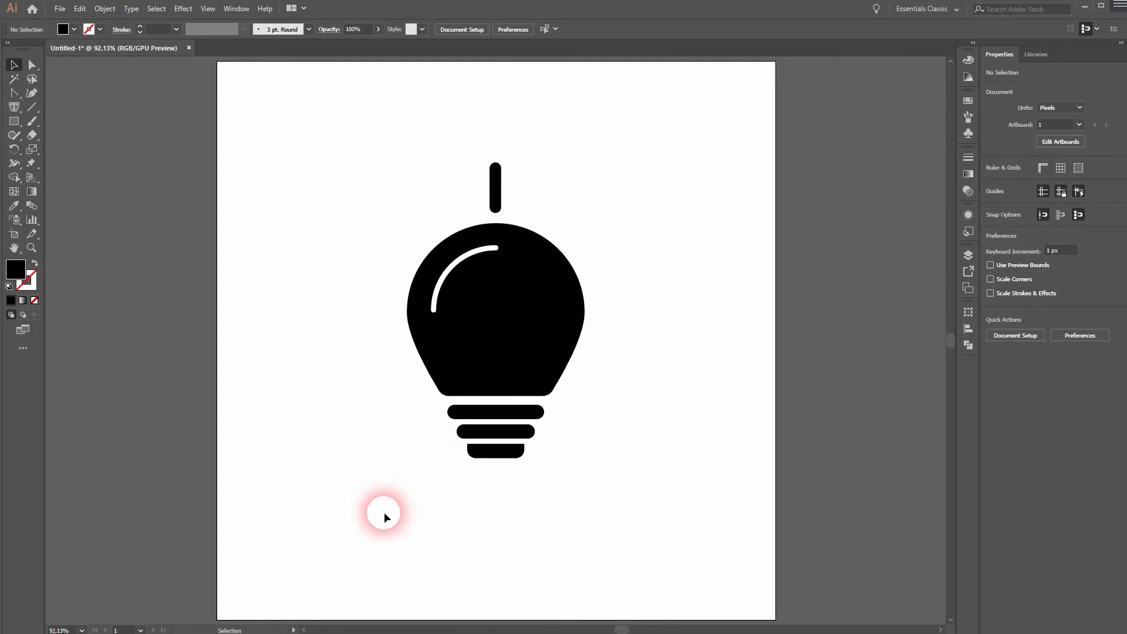
Group the highlight arc with the bulb and its three bars, leaving out the ray above.
left_click_drag(395, 486, 646, 282)
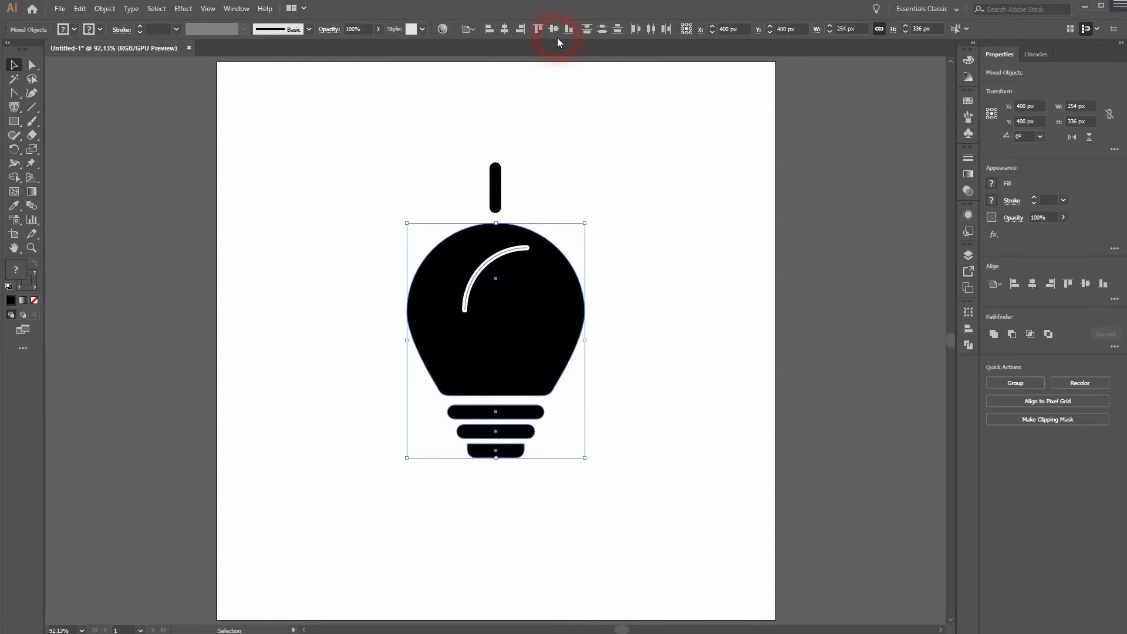
right_click(498, 283)
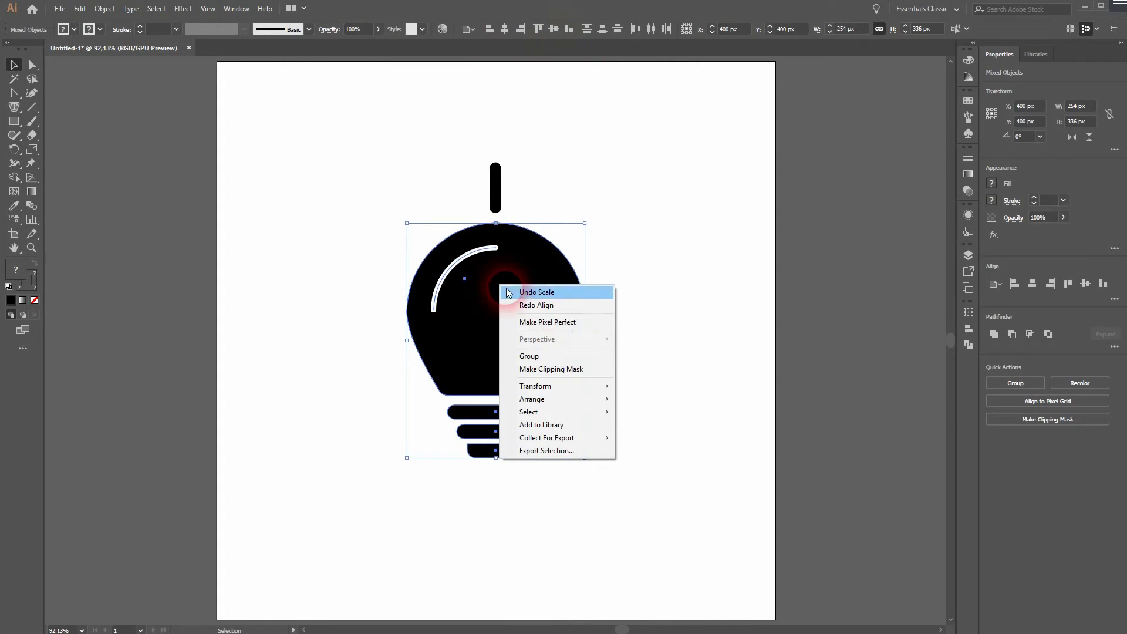
left_click(568, 354)
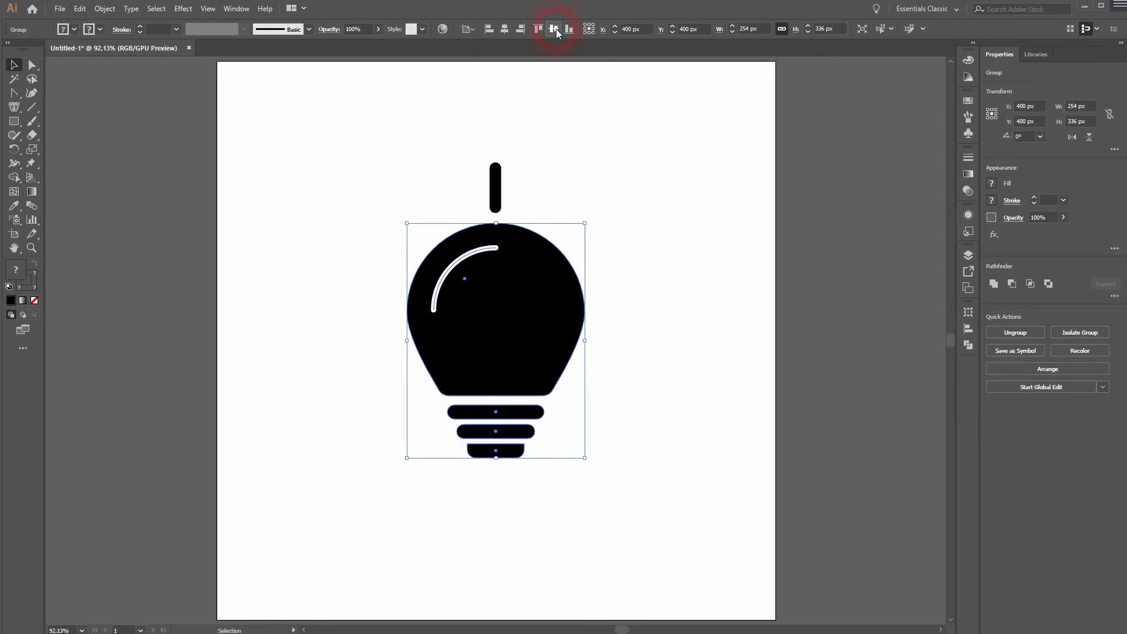
left_click(688, 332)
Show the rulers, place a vertical and a horizontal guide crossing at the bulb group's centre, and ready the top ray for rotation.
key("ctrl+r")
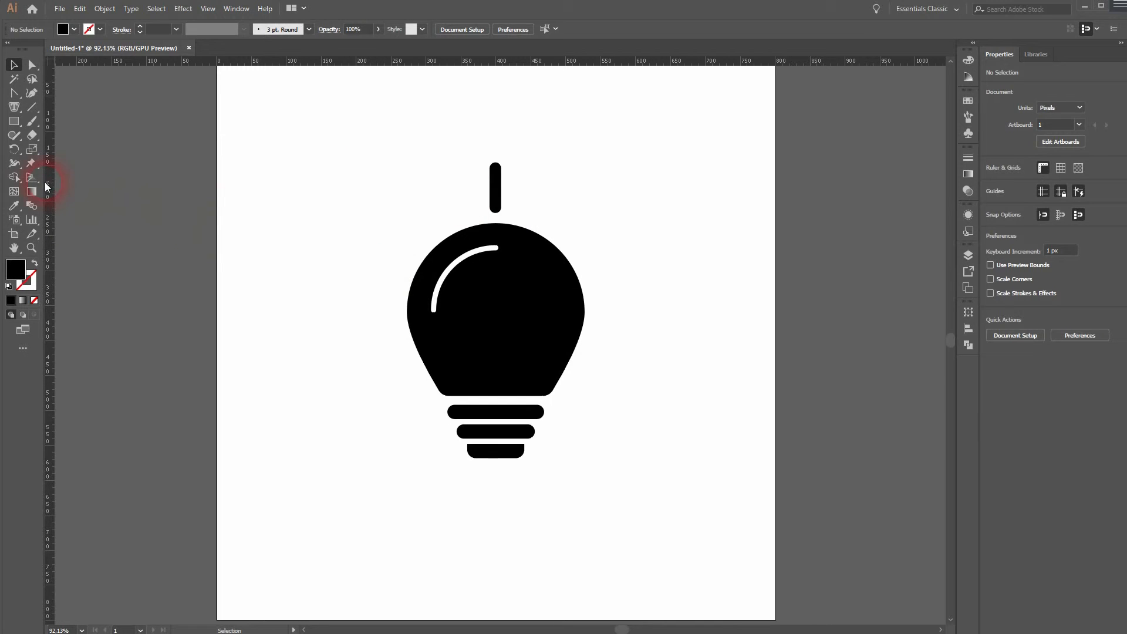
left_click_drag(51, 184, 498, 212)
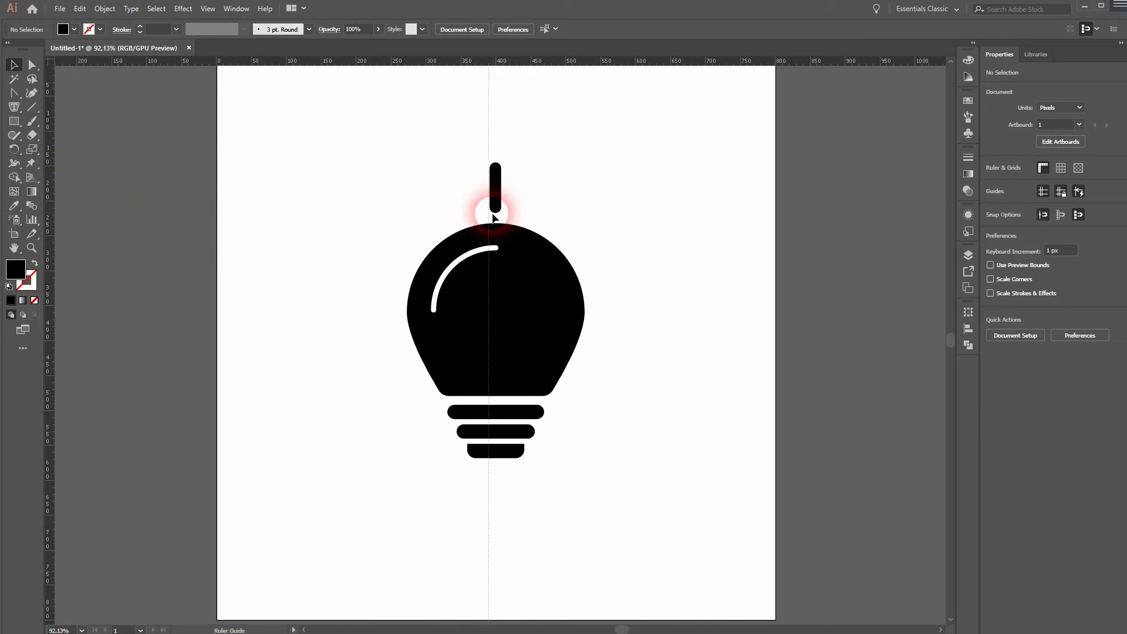
left_click_drag(496, 216, 496, 214)
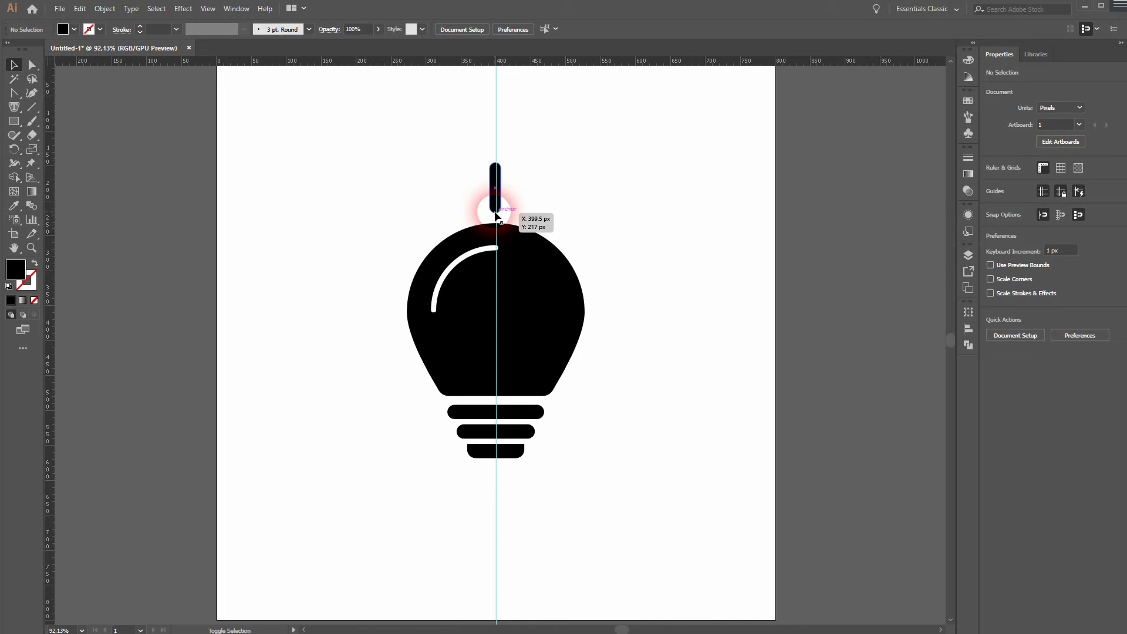
left_click_drag(376, 66, 330, 338)
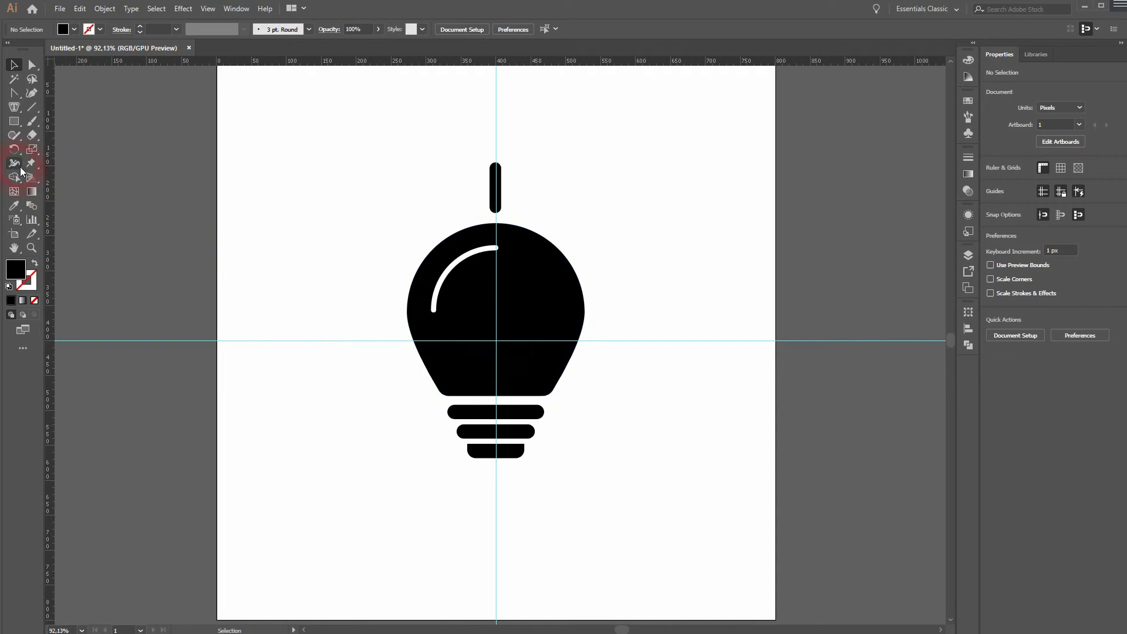
left_click(497, 188)
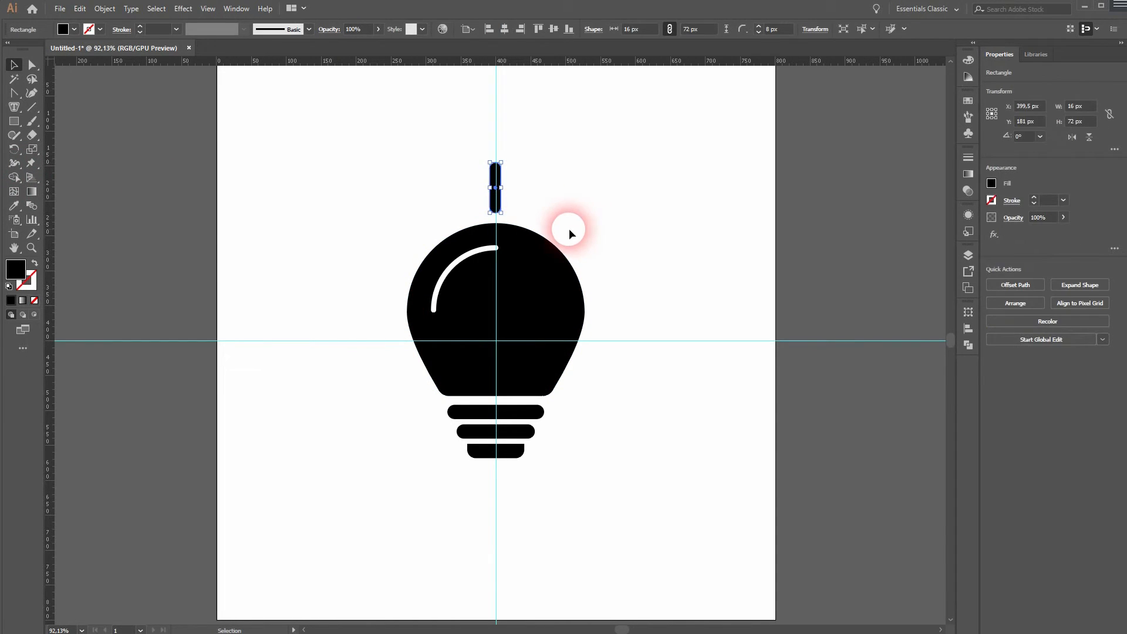
left_click(14, 151)
left_click(70, 150)
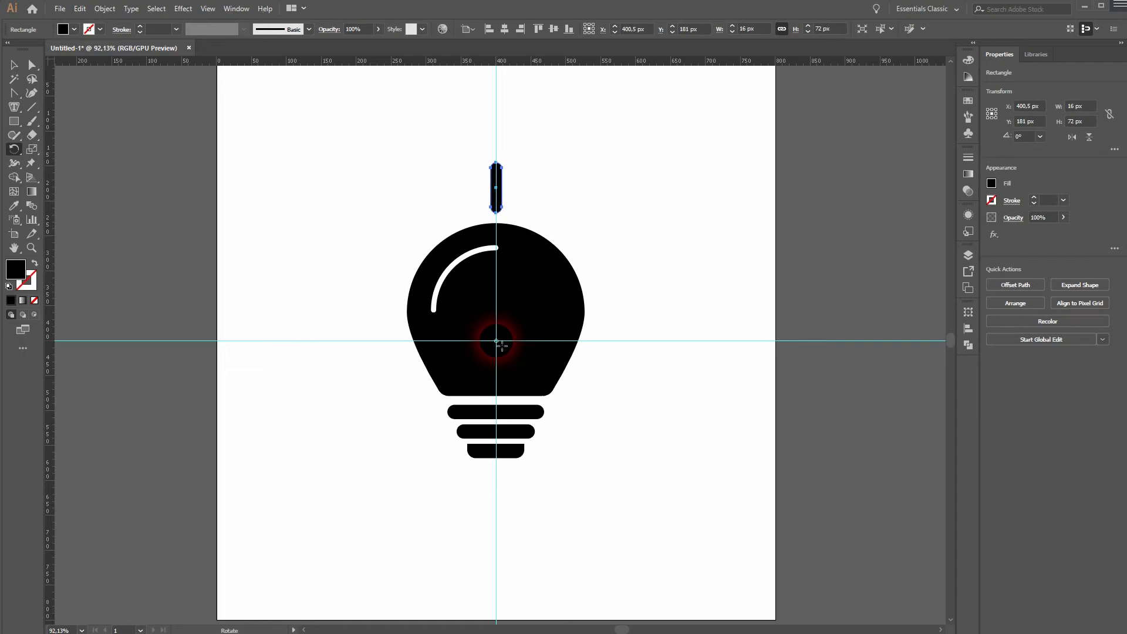
left_click(496, 341, "alt")
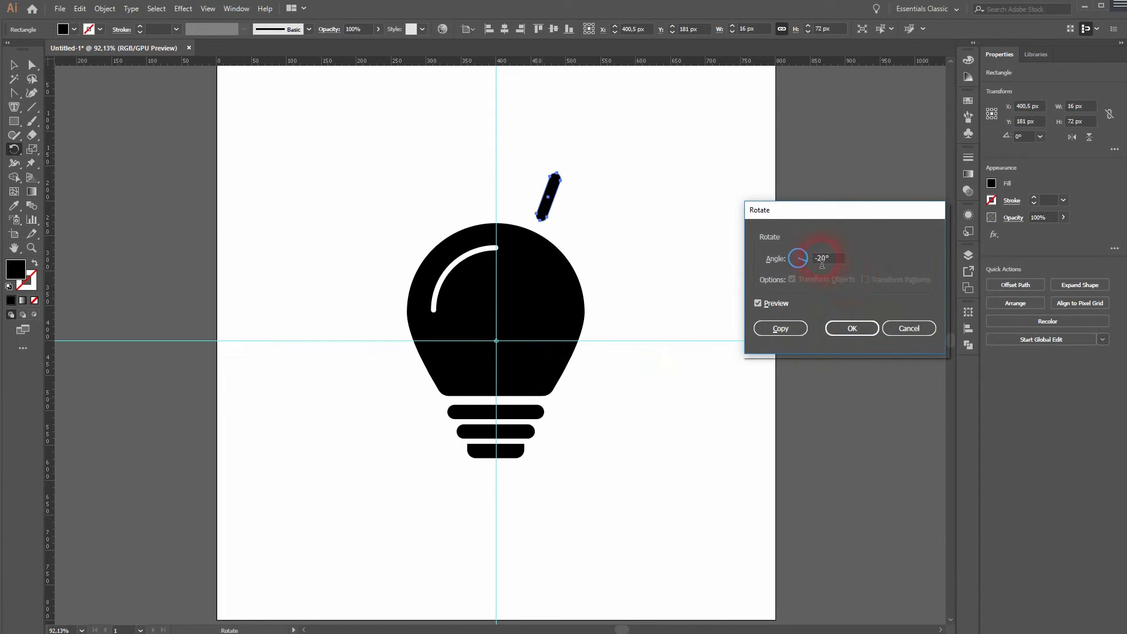
key("BackSpace")
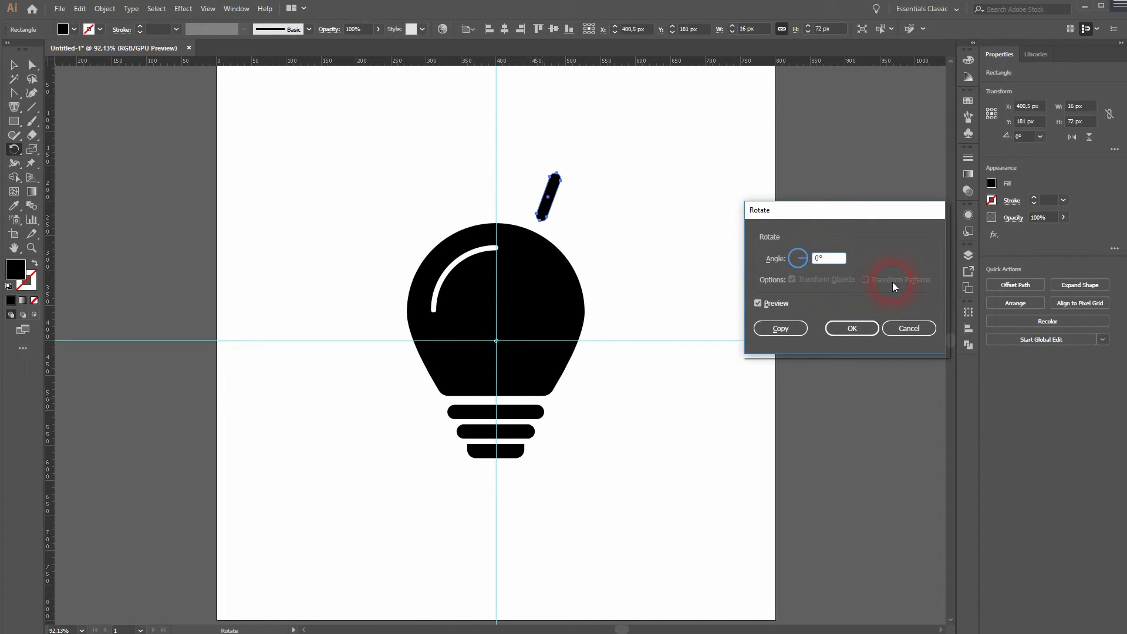
type("30")
left_click(758, 303)
left_click(758, 303)
left_click(791, 332)
key("ctrl+d")
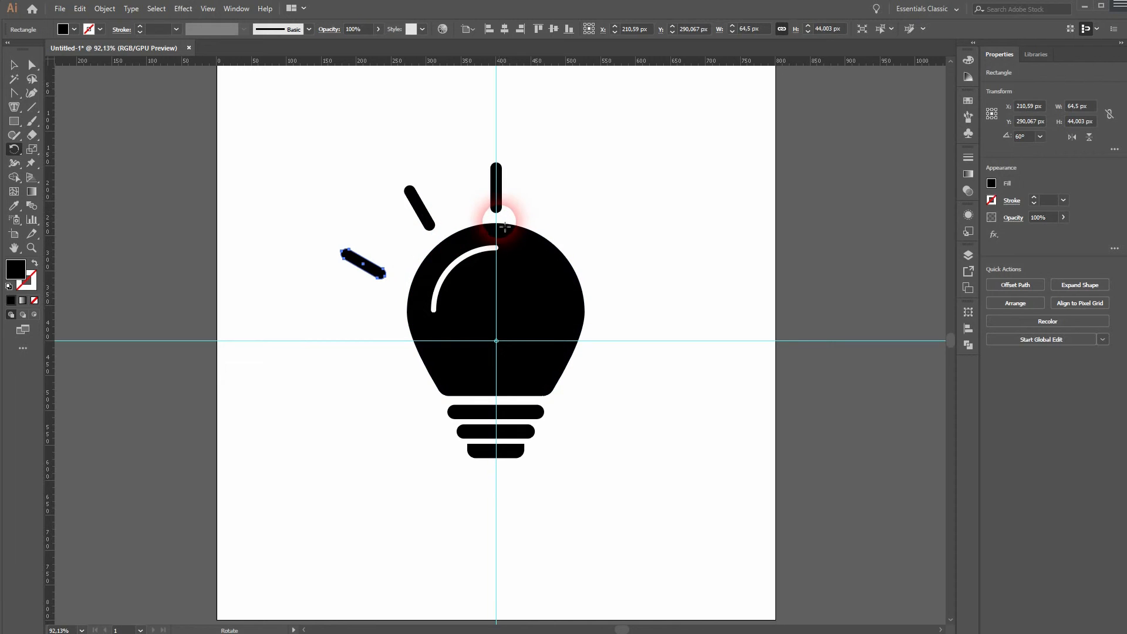
key("ctrl")
key("ctrl+z")
key("ctrl+z")
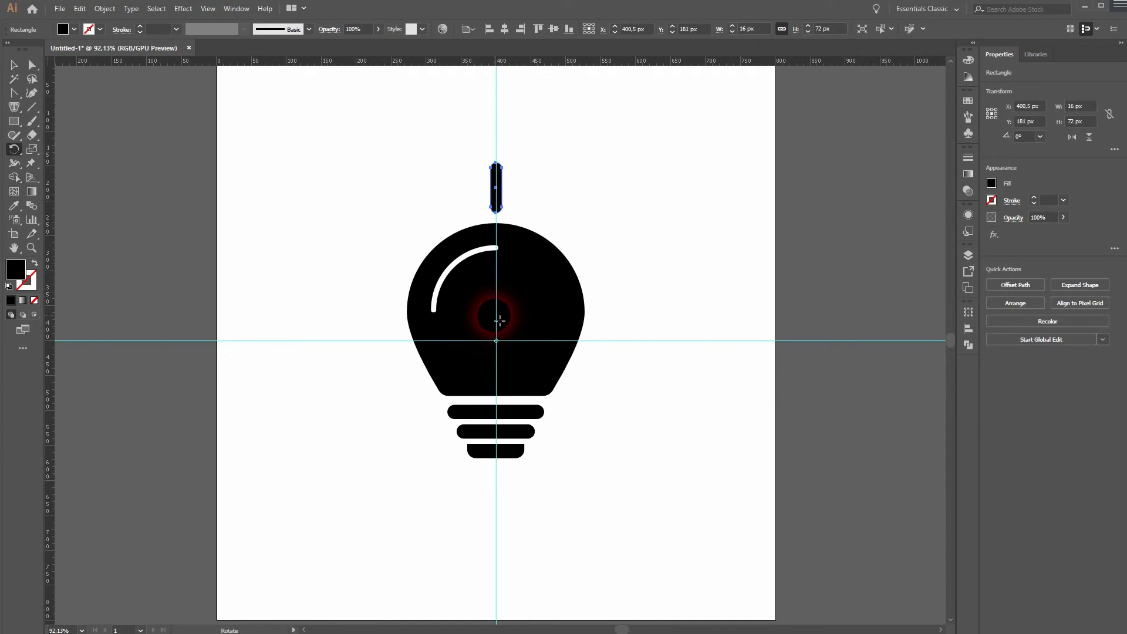
Add a horizontal guide slightly above the existing one and make two successive 30° rotated copies of the ray around its crossing with the vertical guide.
left_click_drag(372, 62, 321, 319)
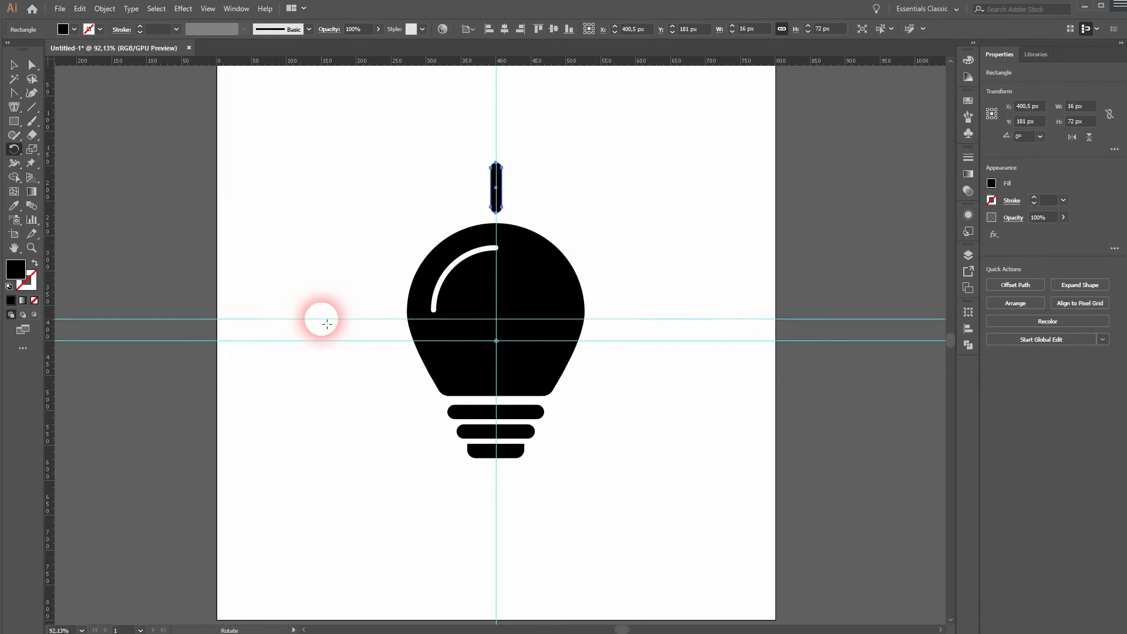
left_click(498, 320, "alt")
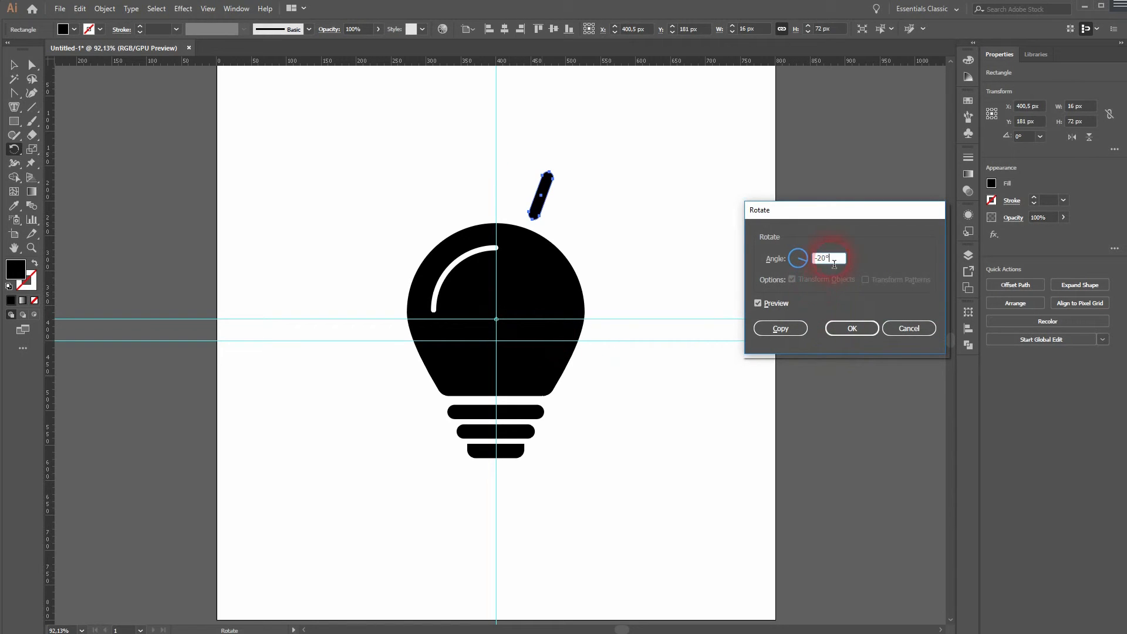
type("30")
left_click(758, 303)
left_click(781, 328)
key("ctrl+d")
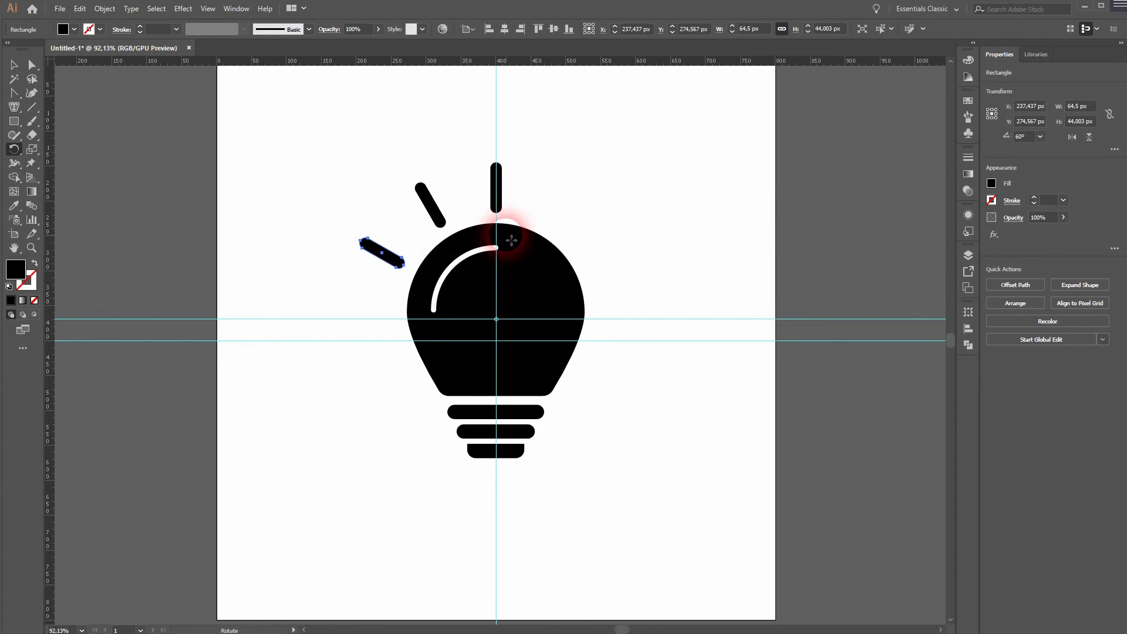
Make two successive -30° rotated copies of the top ray around the upper guide crossing and deselect.
key("v")
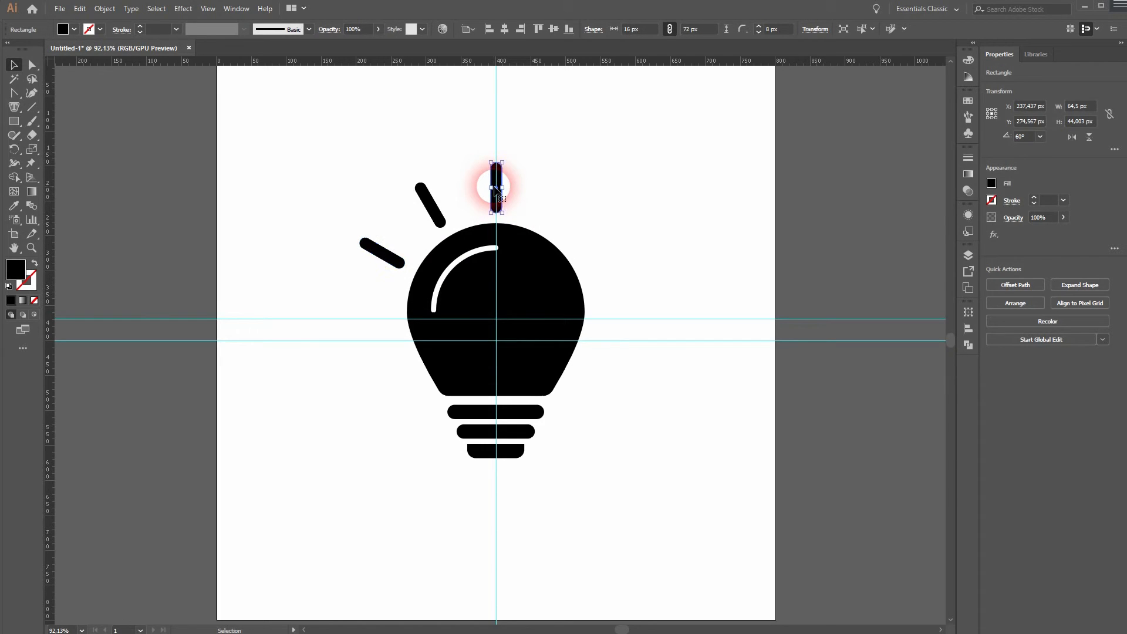
left_click(14, 149)
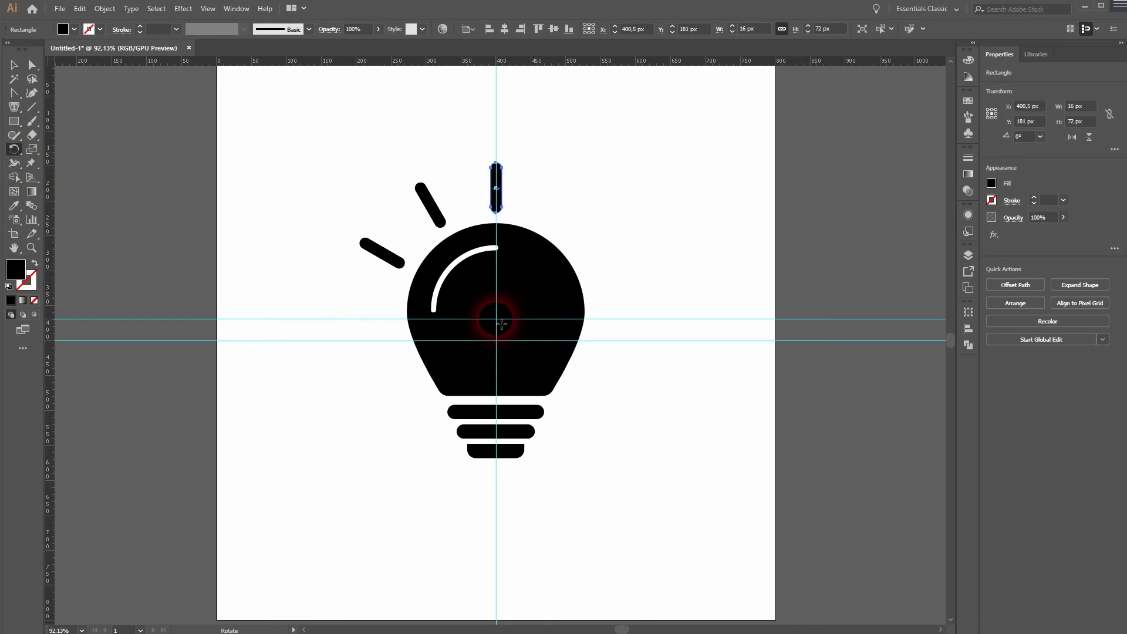
left_click(500, 322, "alt")
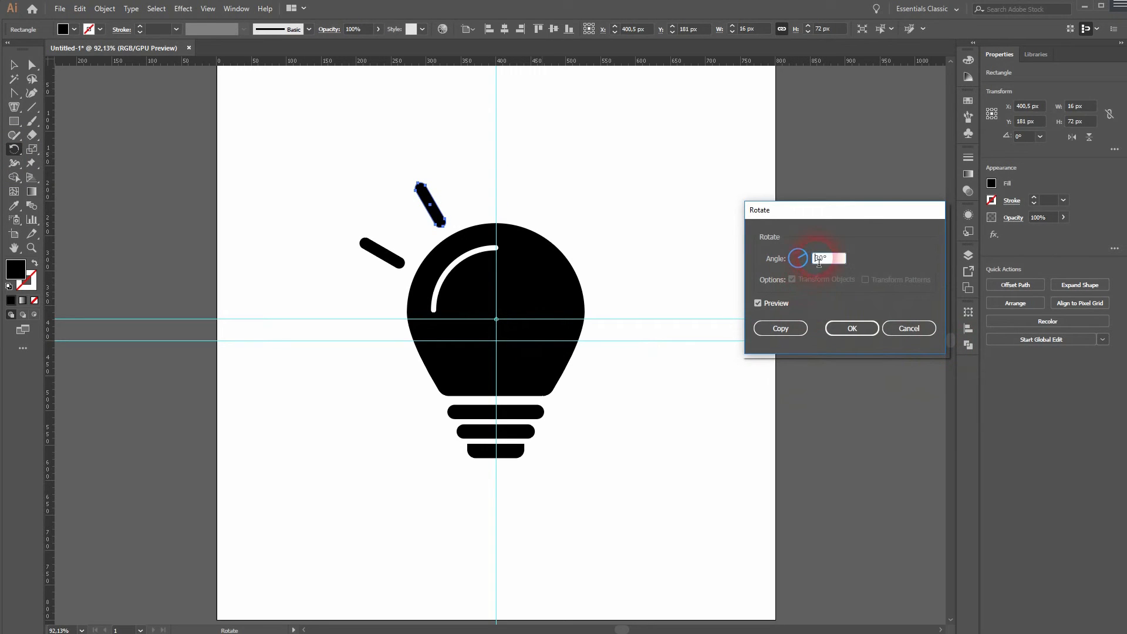
type("-")
left_click(780, 329)
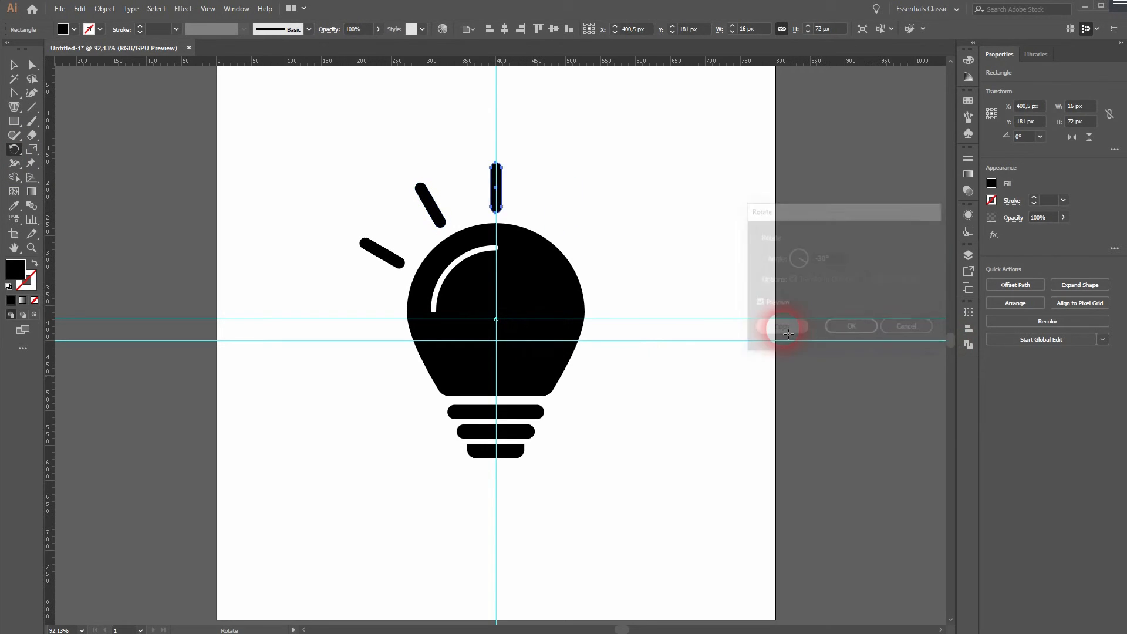
key("ctrl+d")
key("ctrl+d")
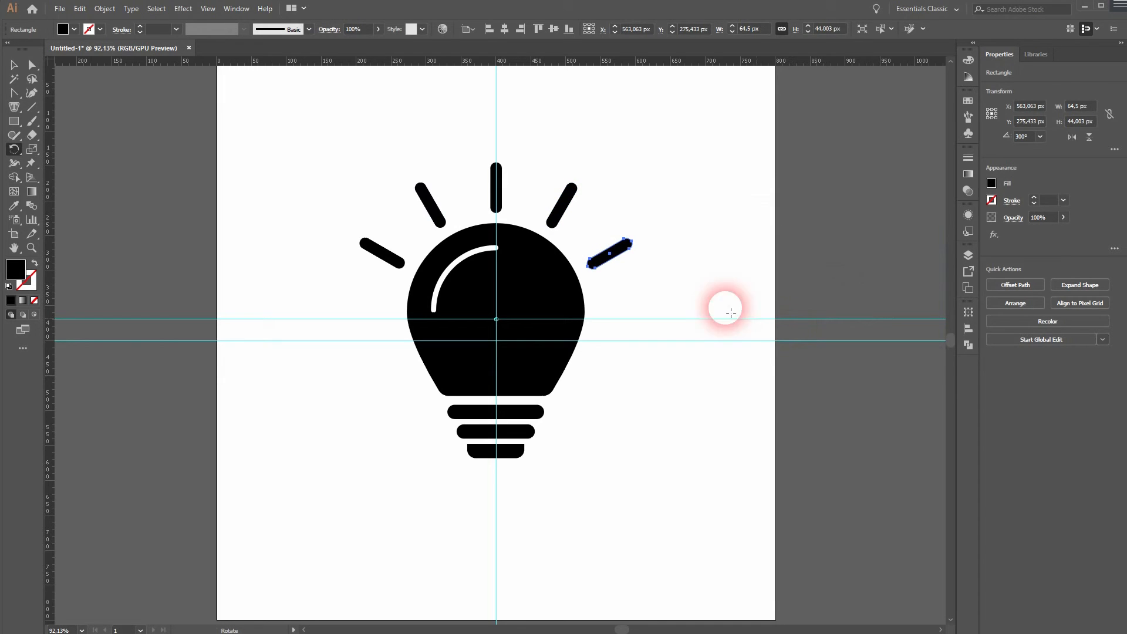
left_click(13, 65)
left_click(94, 176)
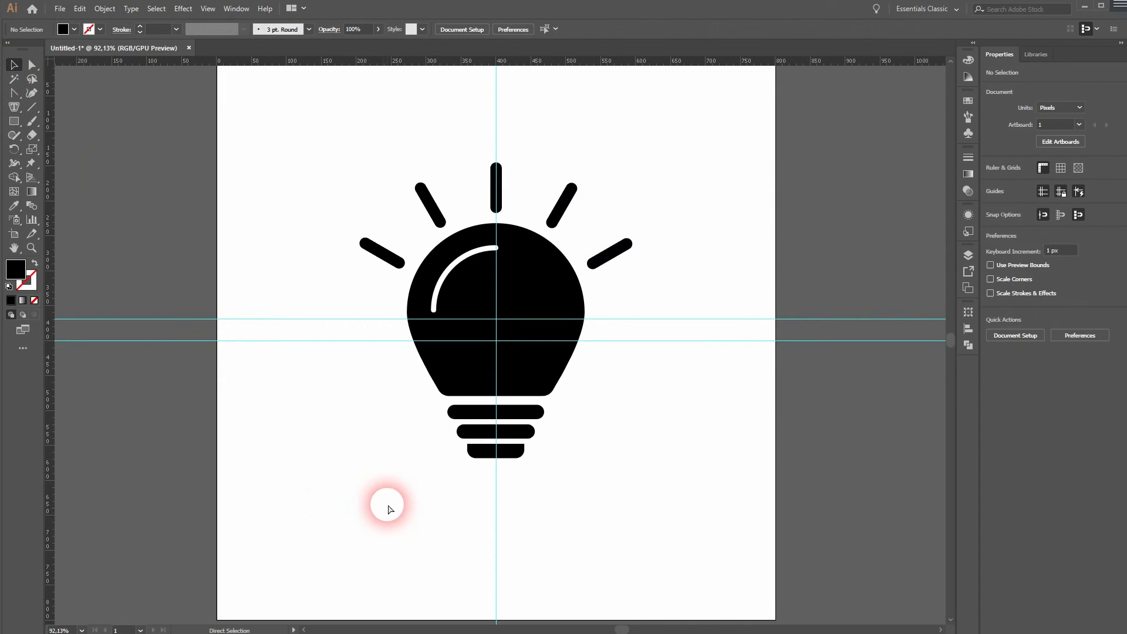
Hide the rulers and clear all guides from the artboard.
key("ctrl+r")
left_click(209, 9)
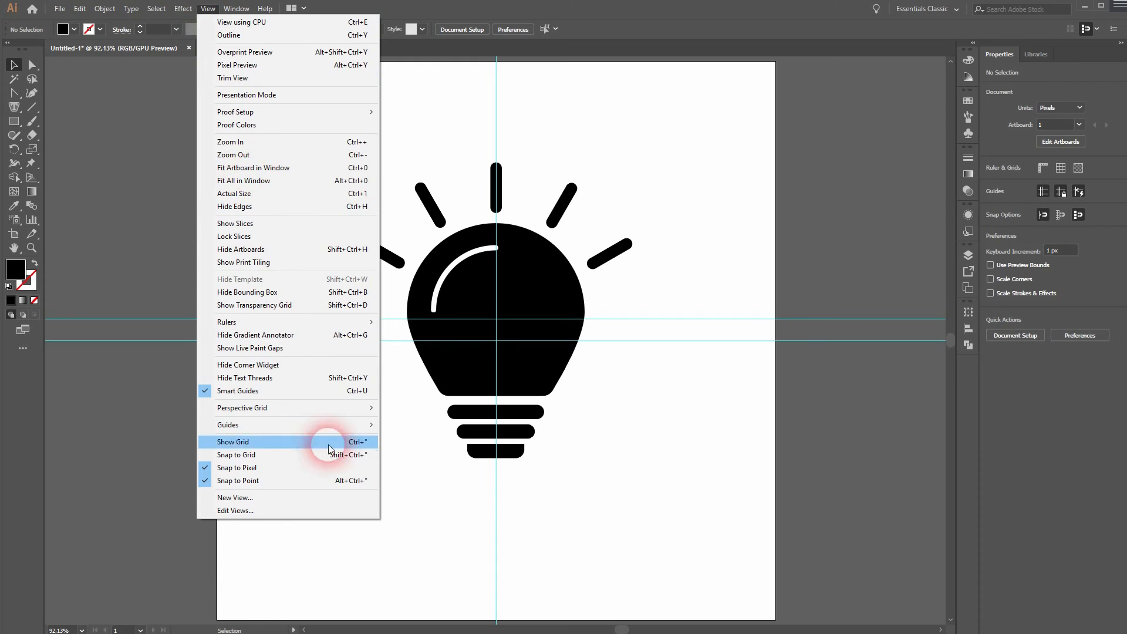
mouse_move(350, 424)
left_click(449, 476)
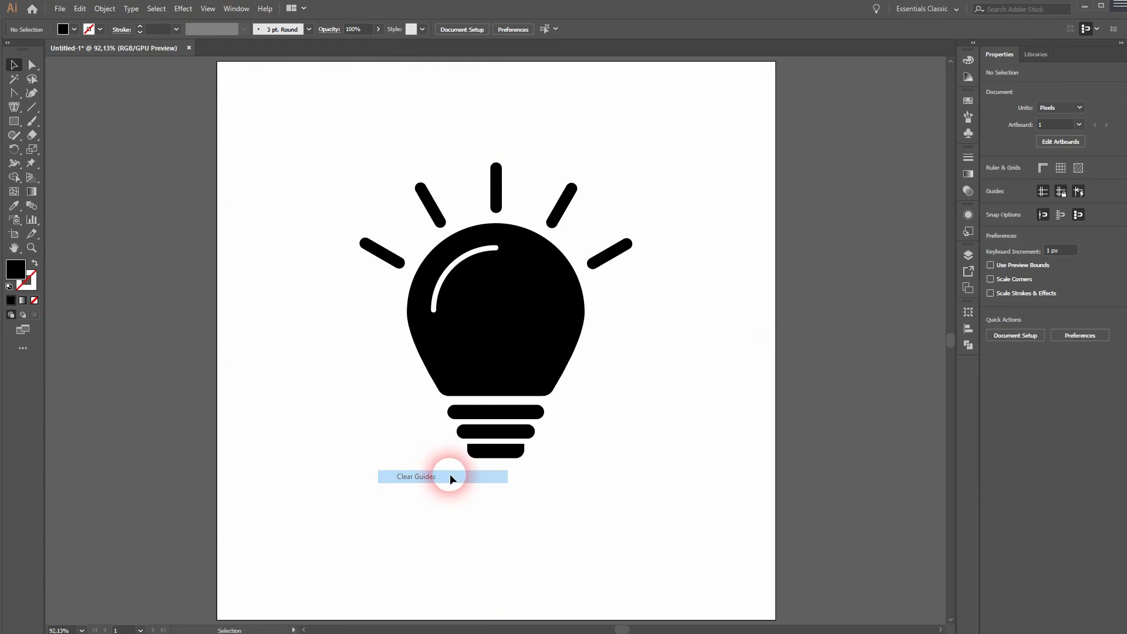
Group the bulb with all five rays and scale the group down proportionally from its centre to about 331 by 359 px.
left_click_drag(302, 496, 723, 168)
right_click(496, 312)
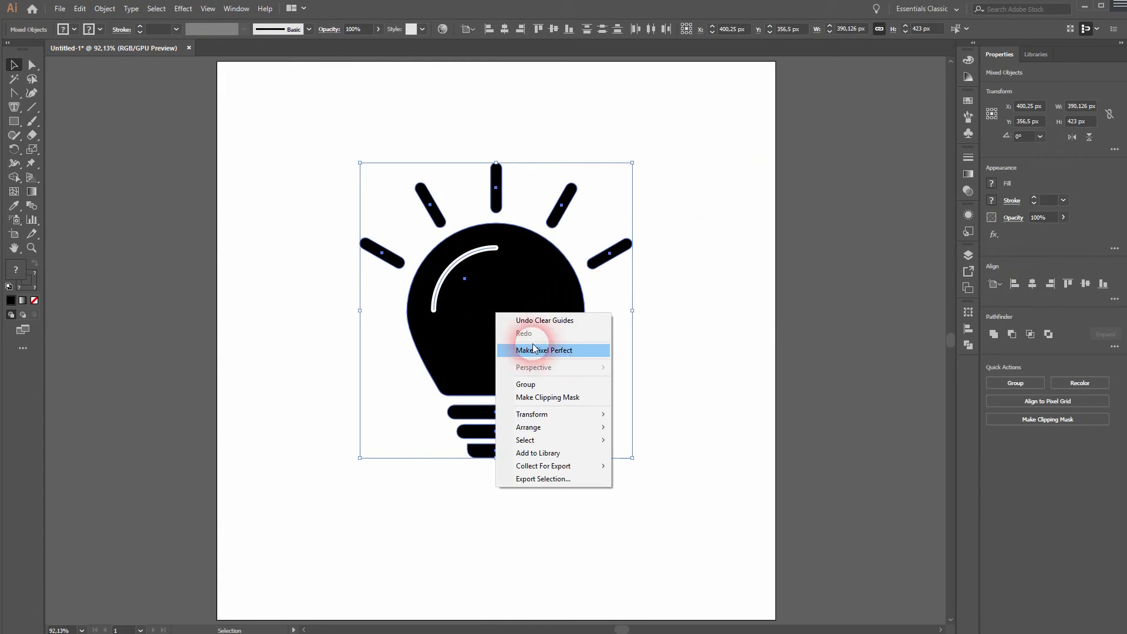
left_click(565, 380)
left_click_drag(633, 163, 613, 194)
left_click(644, 368)
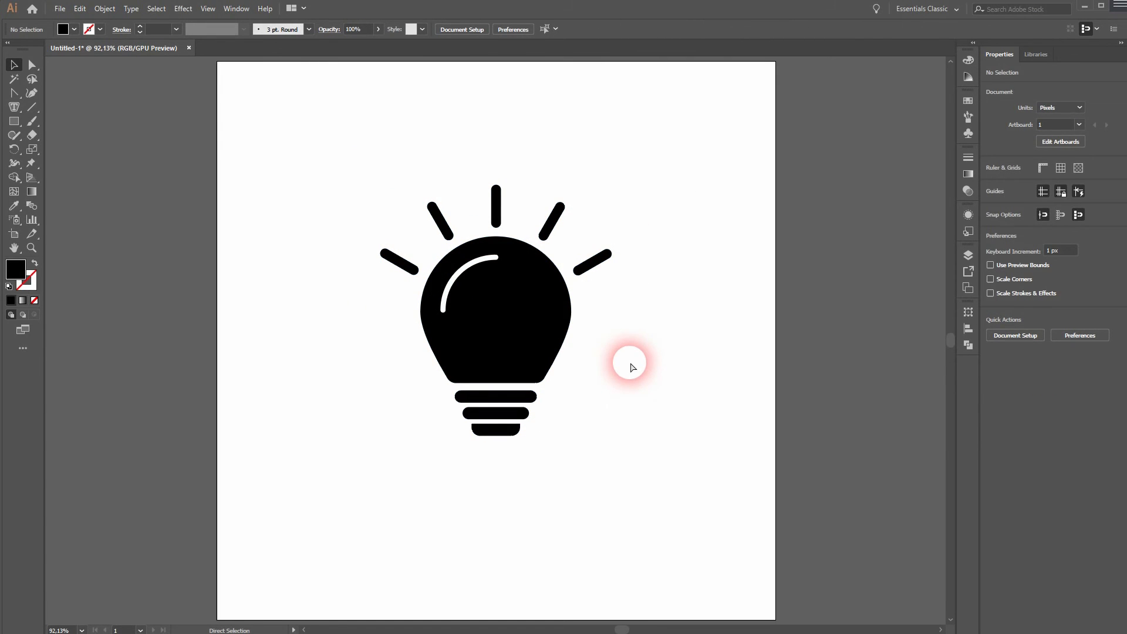
Ungroup the whole icon so the rays are separate from the bulb group.
left_click(508, 358)
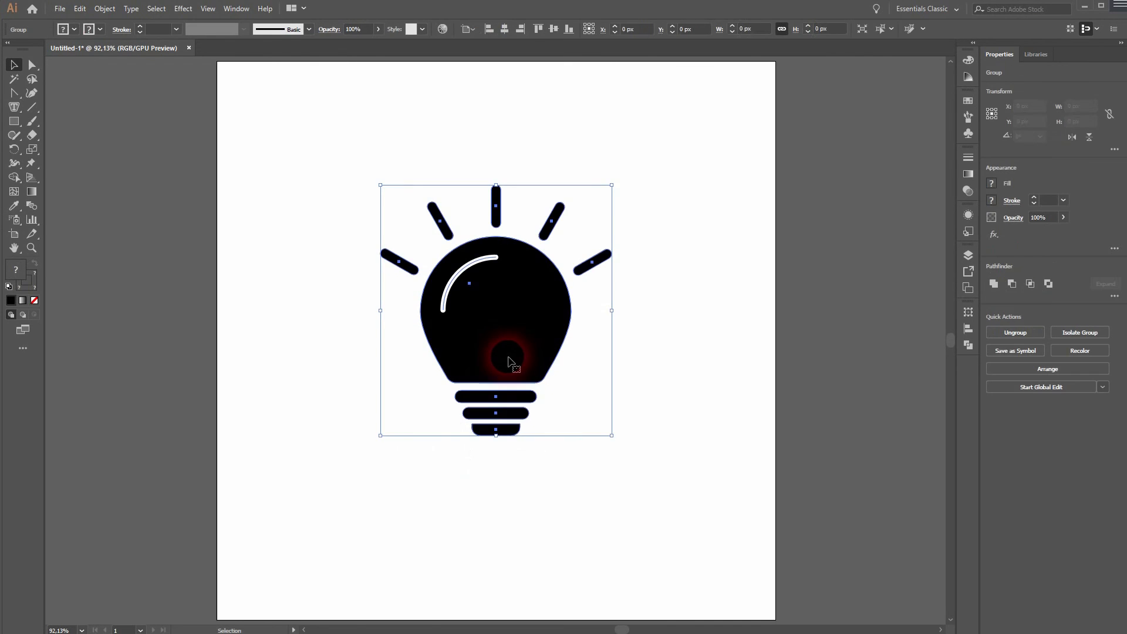
right_click(508, 360)
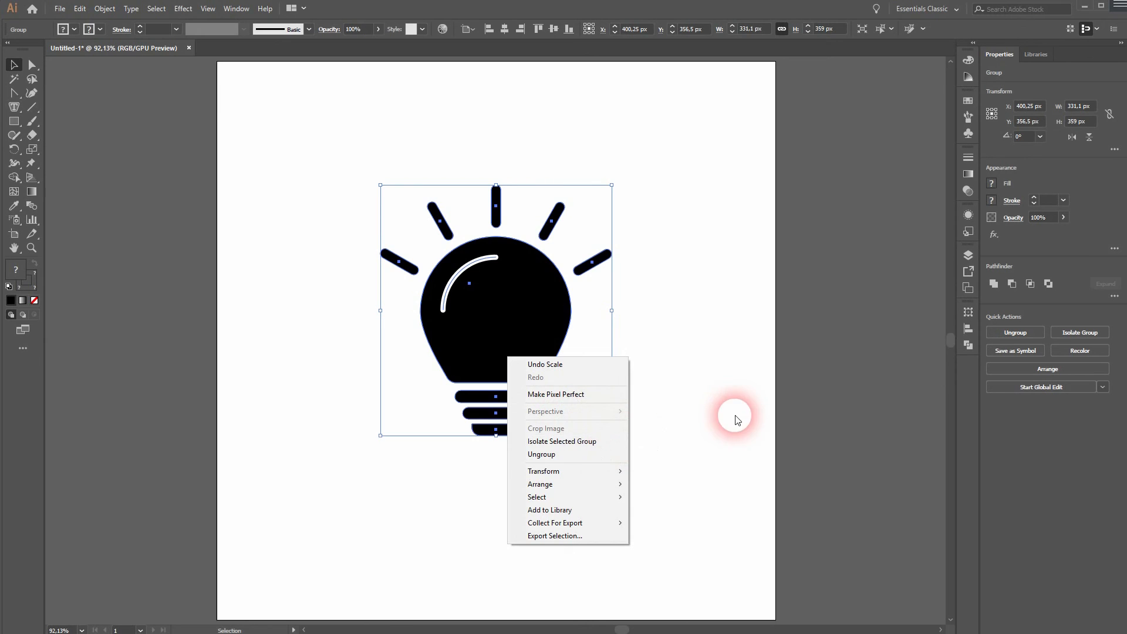
left_click(105, 8)
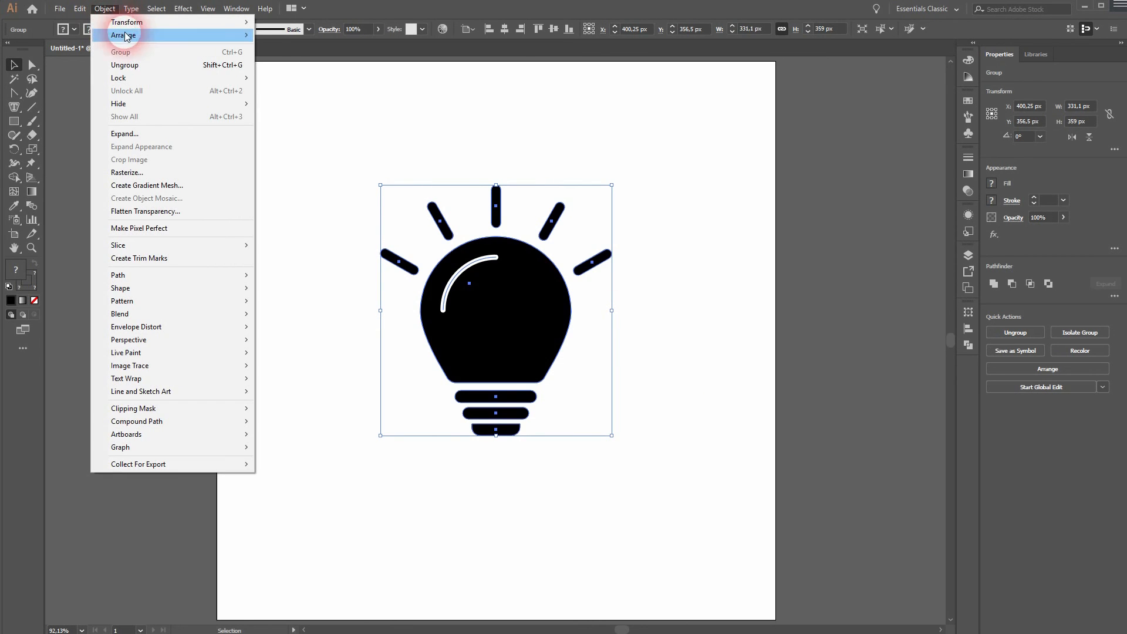
left_click(129, 68)
left_click(292, 393)
left_click_drag(431, 472, 550, 389)
left_click(616, 457)
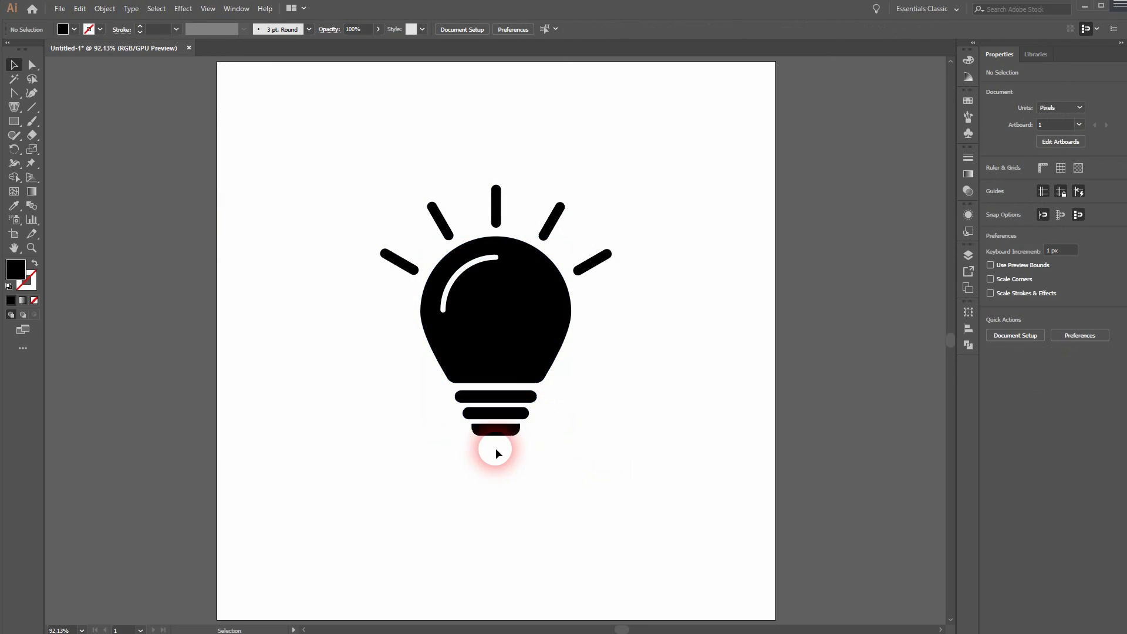
Ungroup the bulb and its nested group, separating the highlight arc, the bulb body and the three base bars.
left_click(517, 389)
left_click(105, 9)
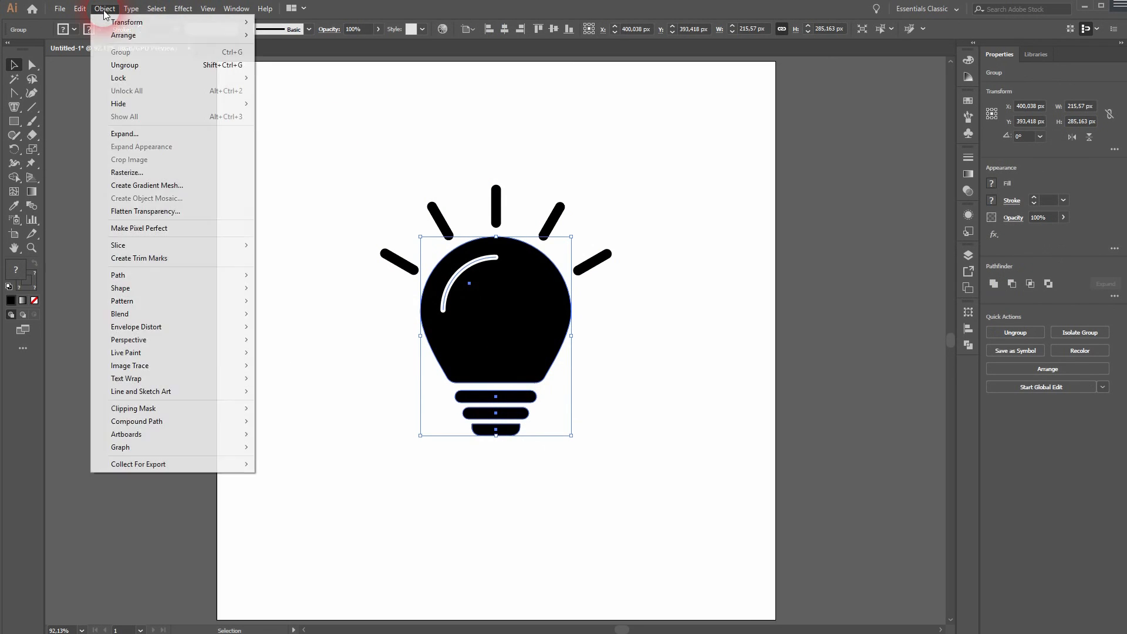
left_click(144, 66)
left_click(373, 440)
left_click_drag(485, 472, 520, 397)
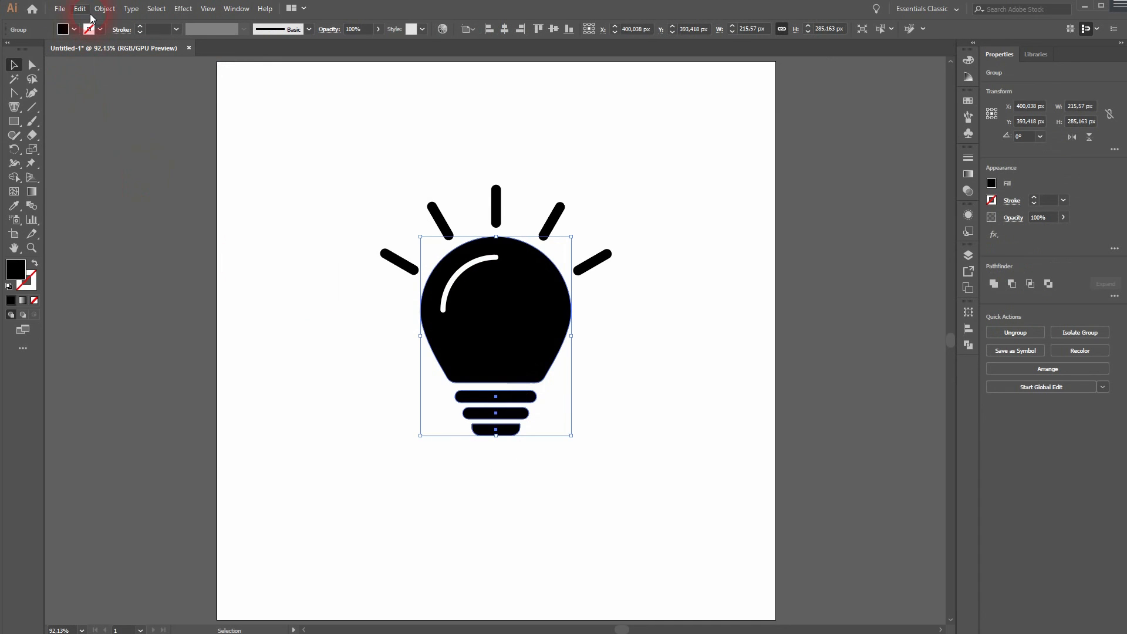
left_click(104, 8)
left_click(141, 66)
left_click(385, 387)
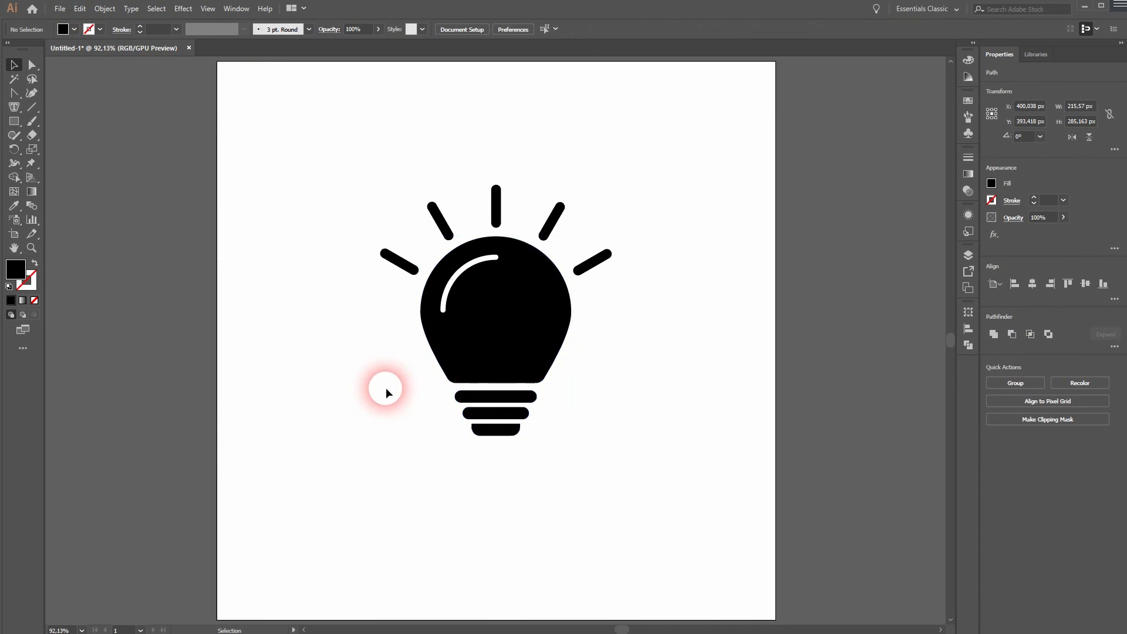
Select the three base bars and move them straight down about 41 px away from the bulb body.
left_click(504, 417)
left_click(497, 433)
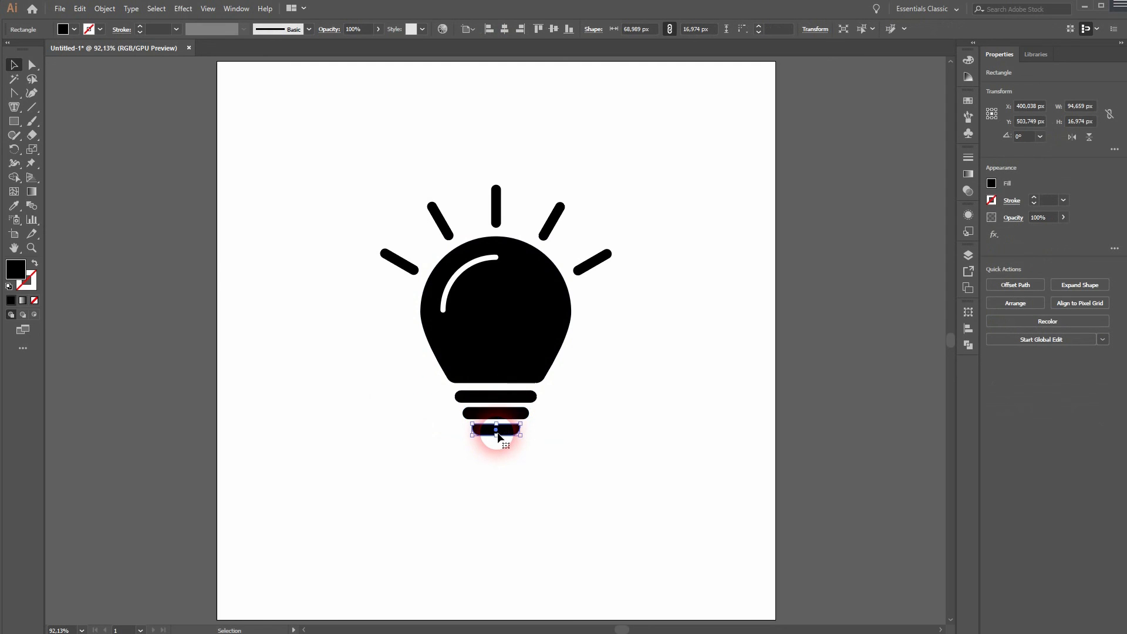
left_click(499, 414, "shift")
left_click(502, 397, "shift")
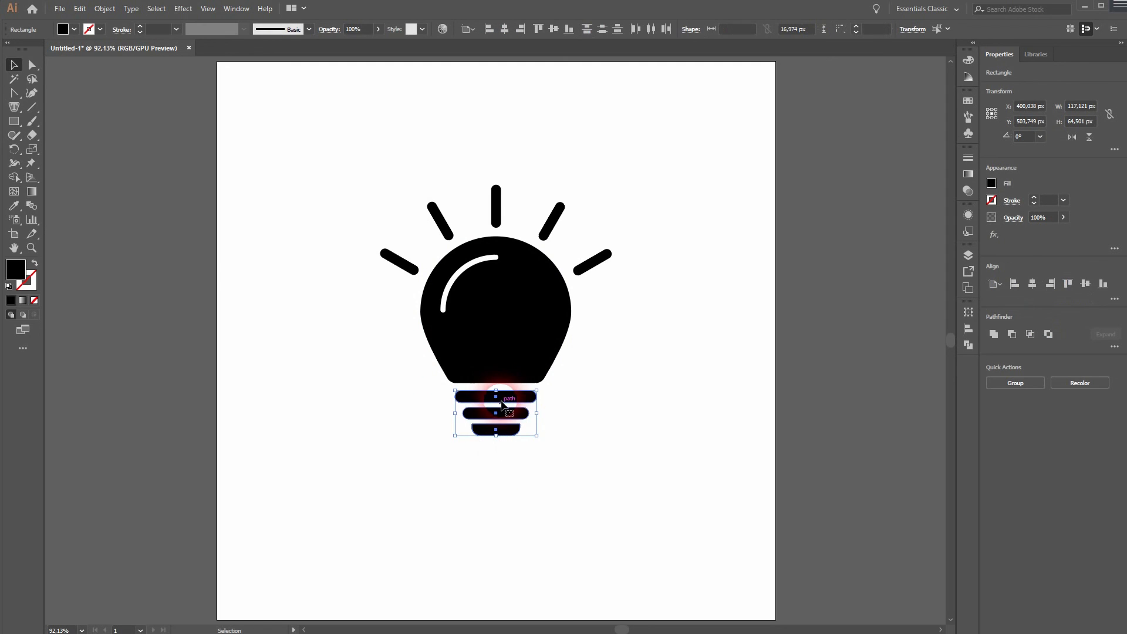
key("Down")
key("Down")
key("Down")
key("Down")
key("Down")
key("Down")
key("Down")
key("Down")
key("Down")
key("Down")
key("Down")
key("Down")
key("Down")
key("Down")
key("Down")
key("Down")
key("Down")
key("Down")
key("Down")
key("Down")
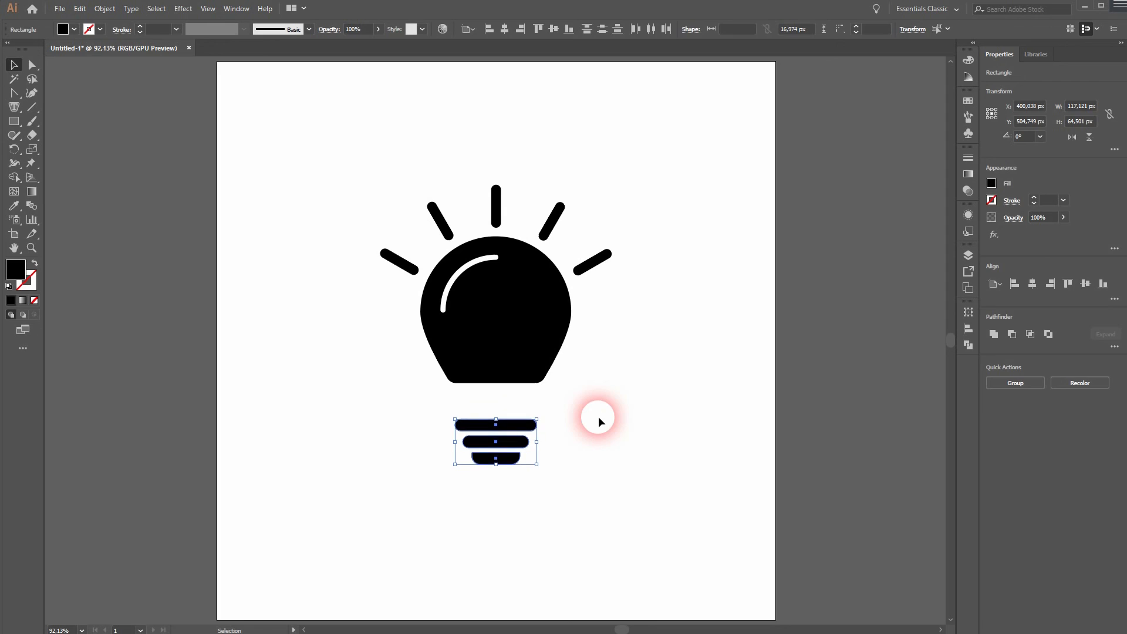
Stretch the bulb body downwards from its lower edge to a height of about 247 px and deselect it.
left_click(500, 352)
key("ctrl+1")
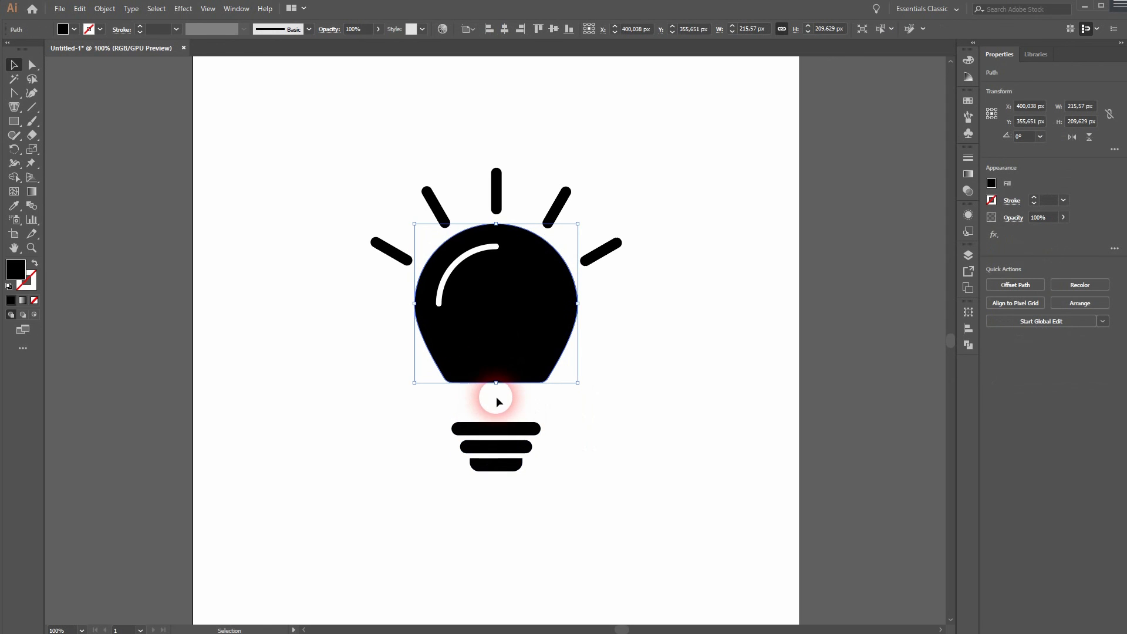
left_click_drag(497, 383, 497, 411)
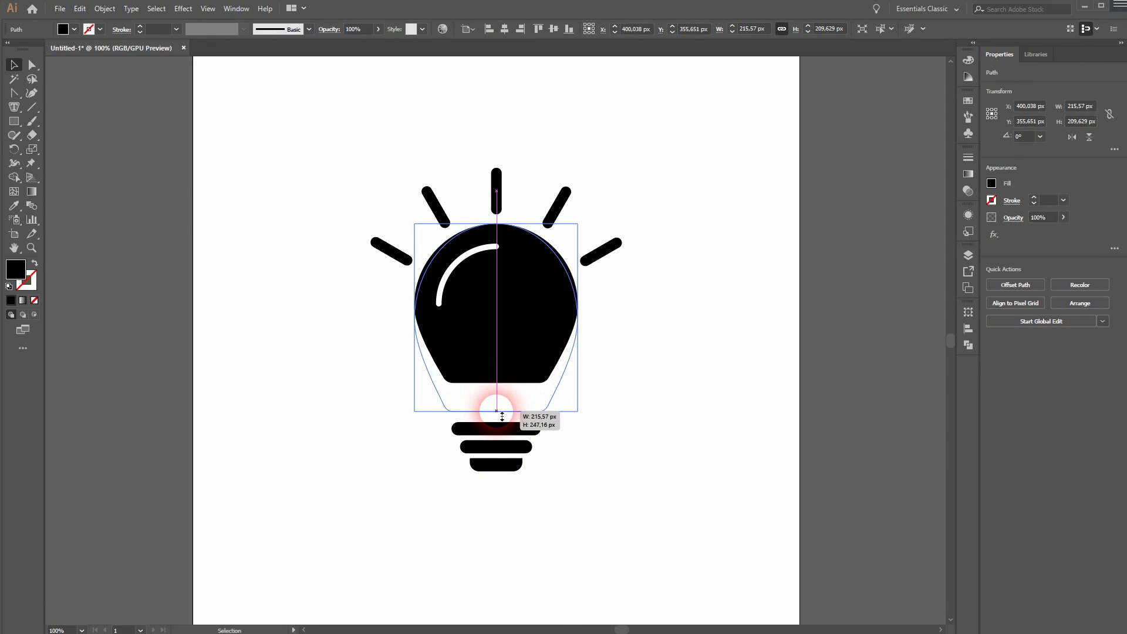
left_click(643, 459)
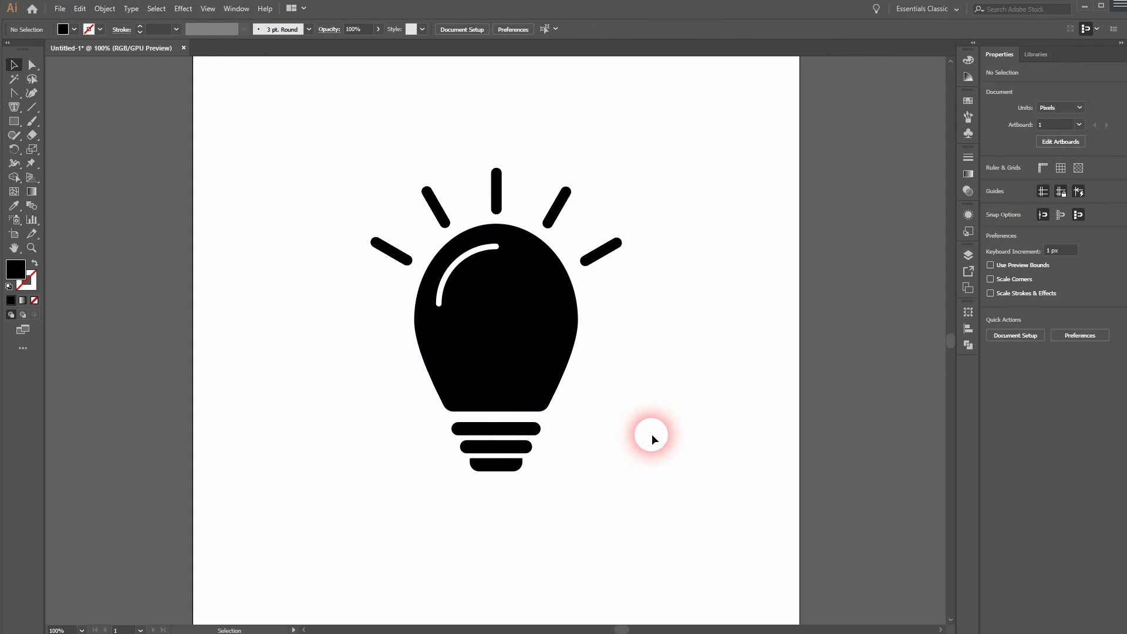
Move the three base bars up about 6 px closer to the bulb body and deselect them.
left_click_drag(498, 492, 523, 426)
key("Up")
key("Up")
key("Up")
key("Up")
key("Up")
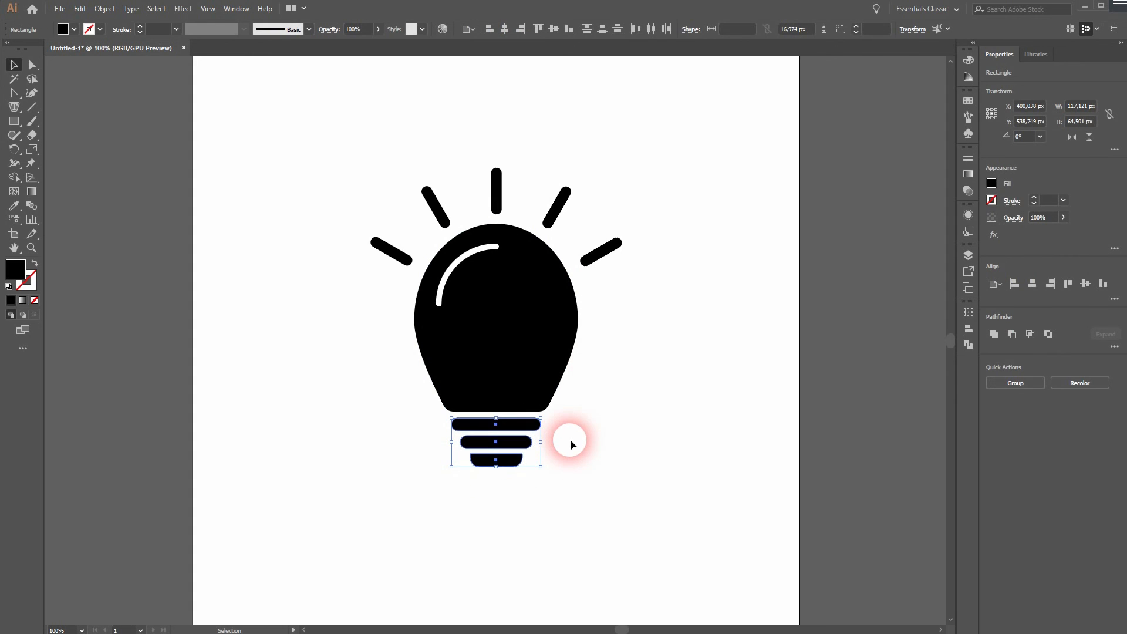
left_click(616, 444)
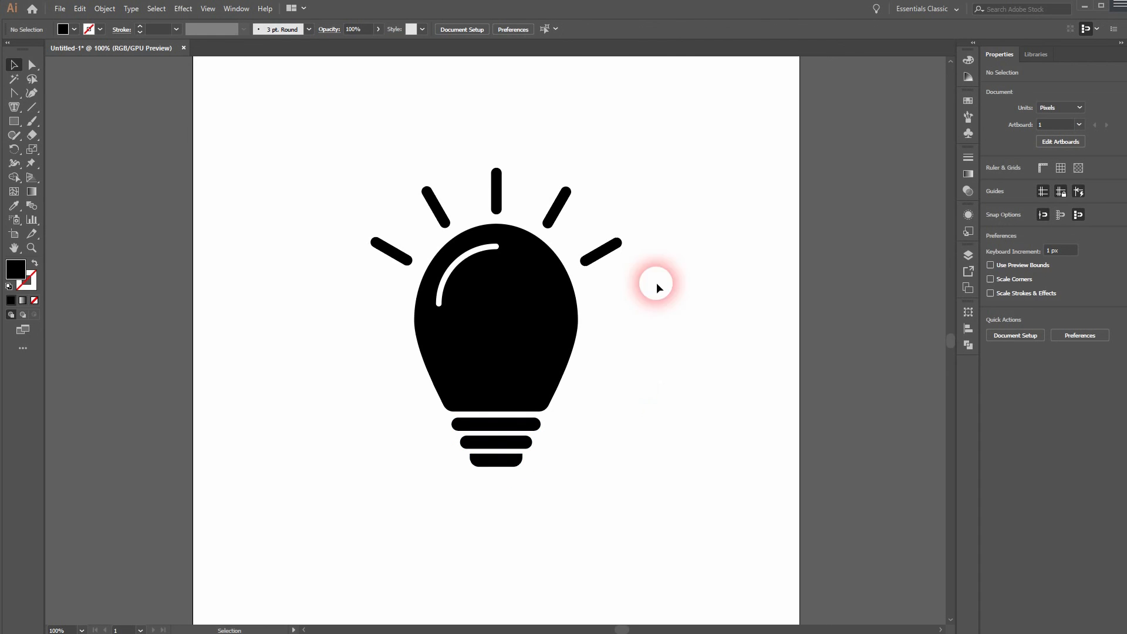